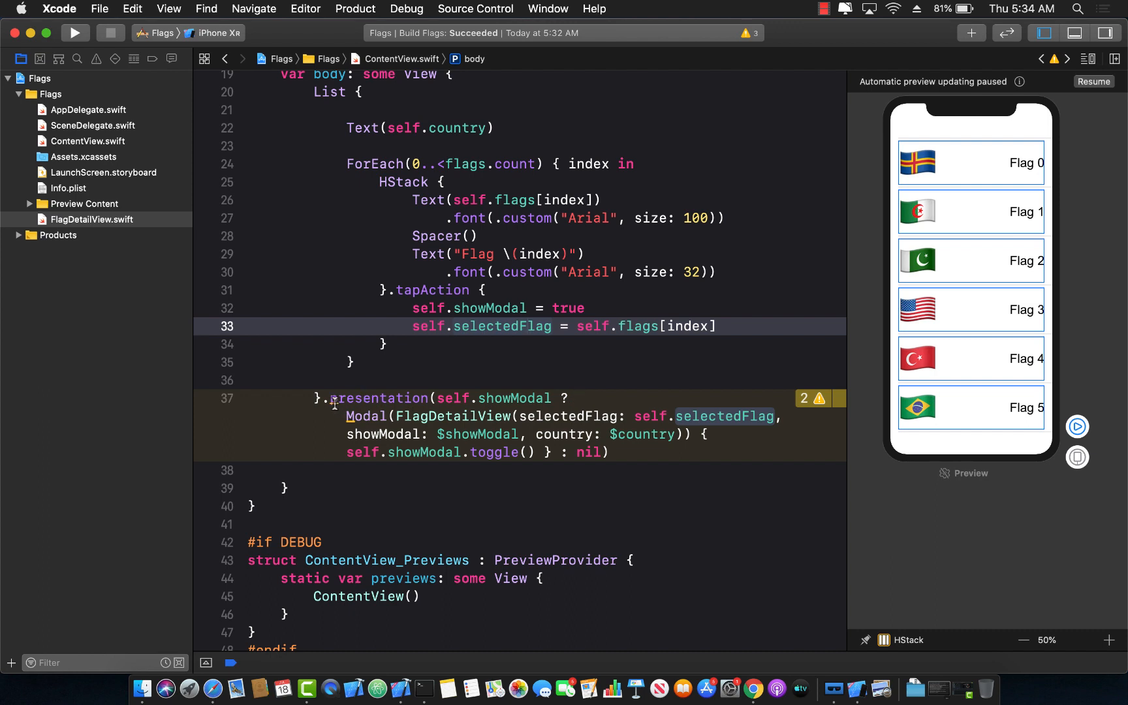
Review the deprecated .presentation modifier and its deprecation warnings
left_click(331, 401)
left_click_drag(333, 404, 617, 453)
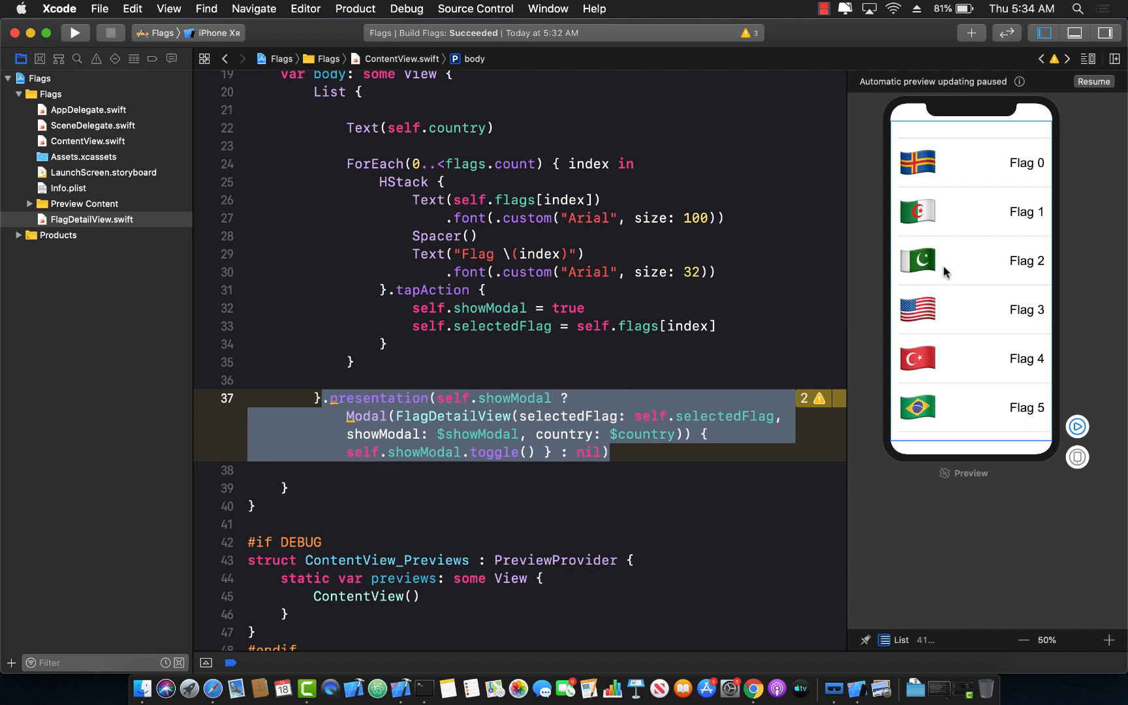
left_click(819, 400)
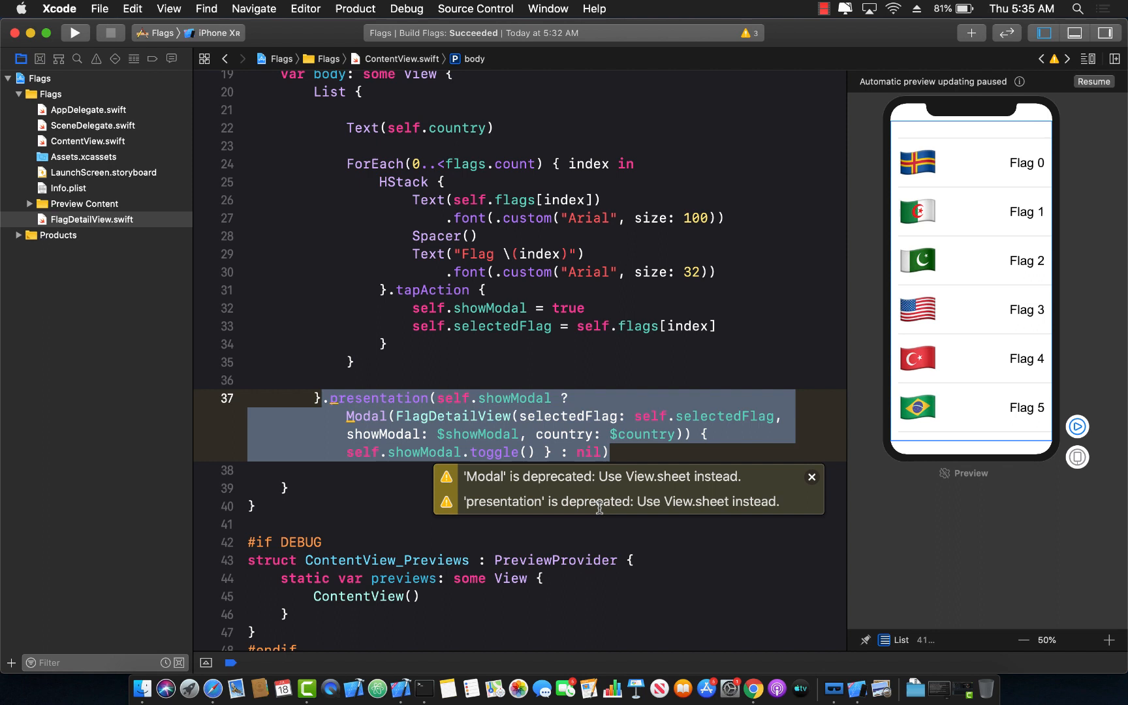
left_click(588, 401)
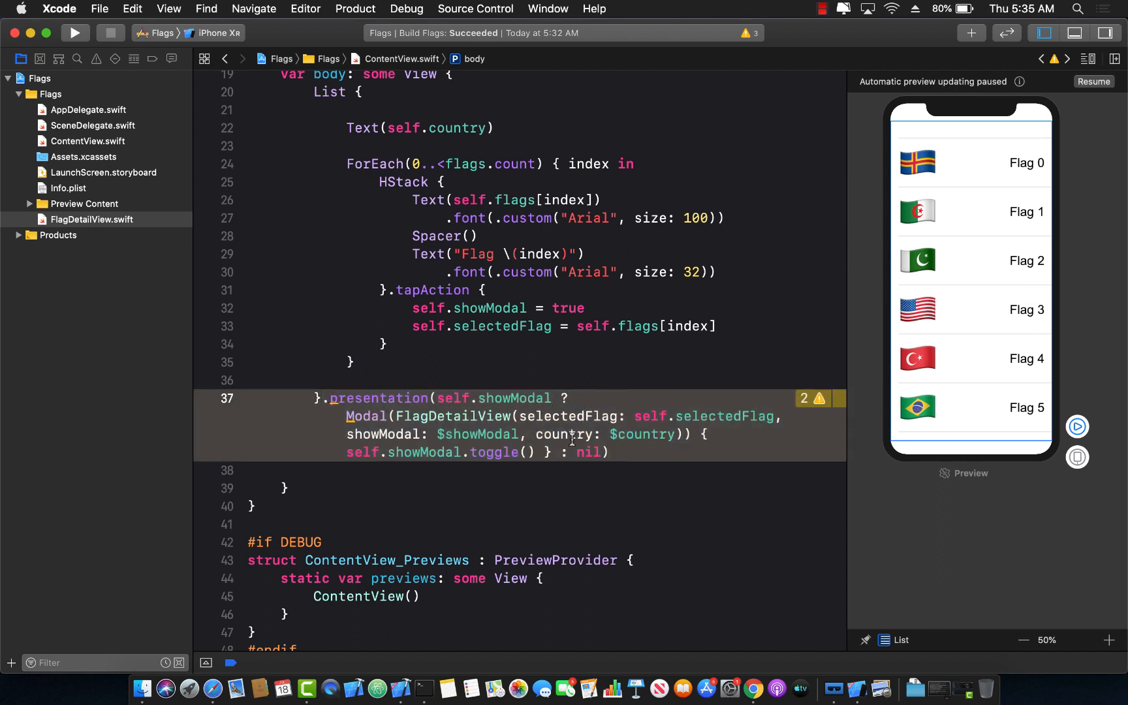
left_click(608, 452)
Insert a .sheet(isPresented:content:) modifier right after the List's closing brace
left_click(322, 399)
key("Return")
key("Return")
key("Return")
type("//")
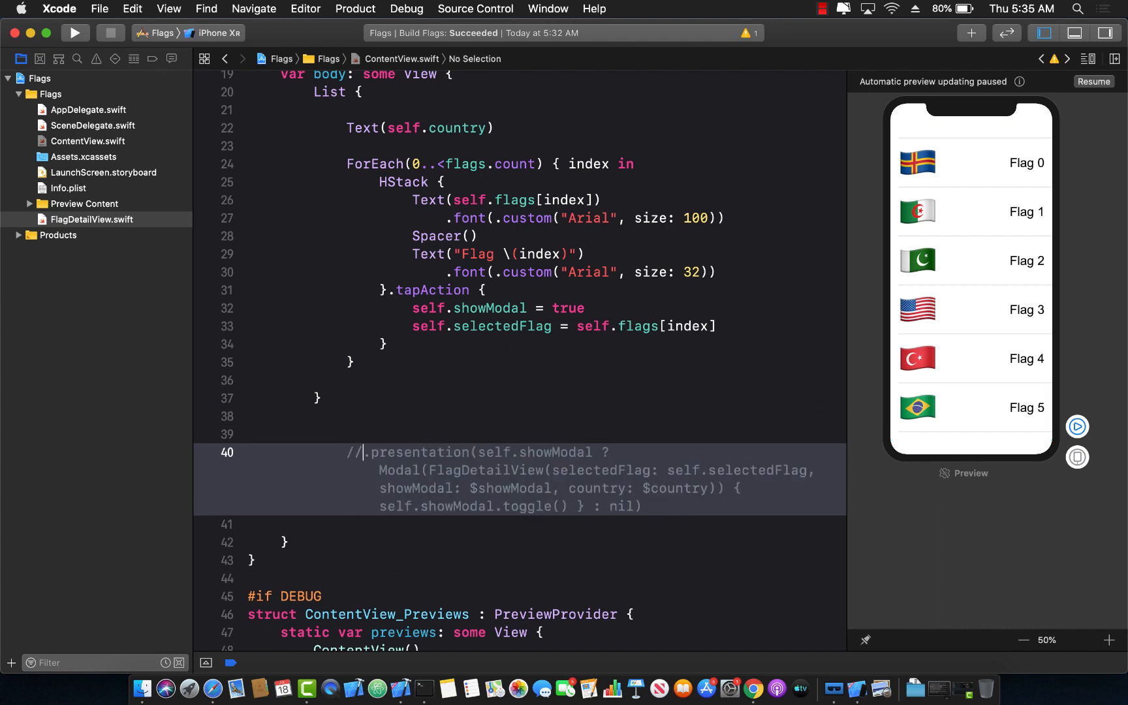
key("Up")
key("Up")
key("Up")
type(".")
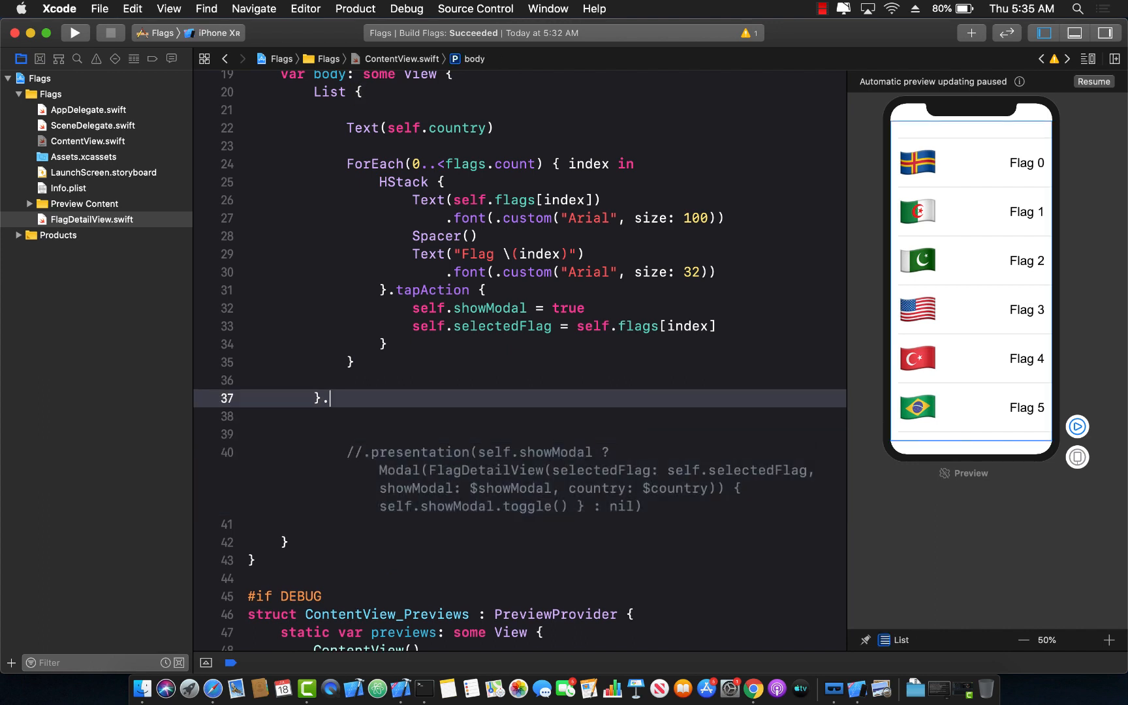
type("s")
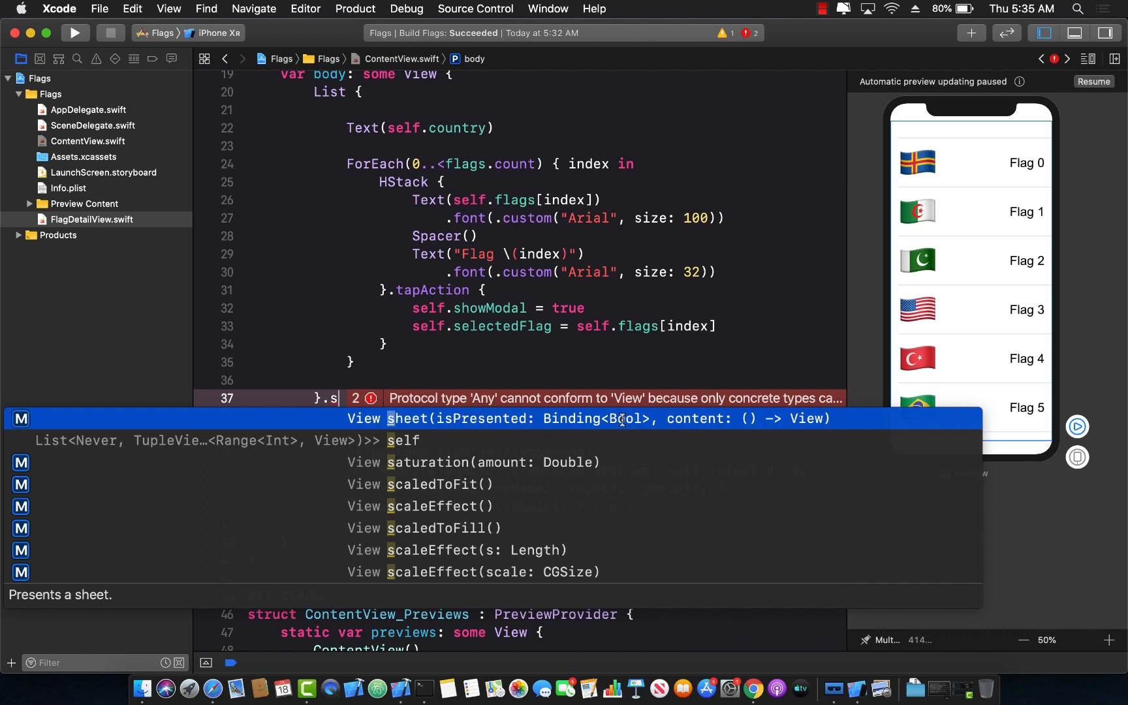
key("Return")
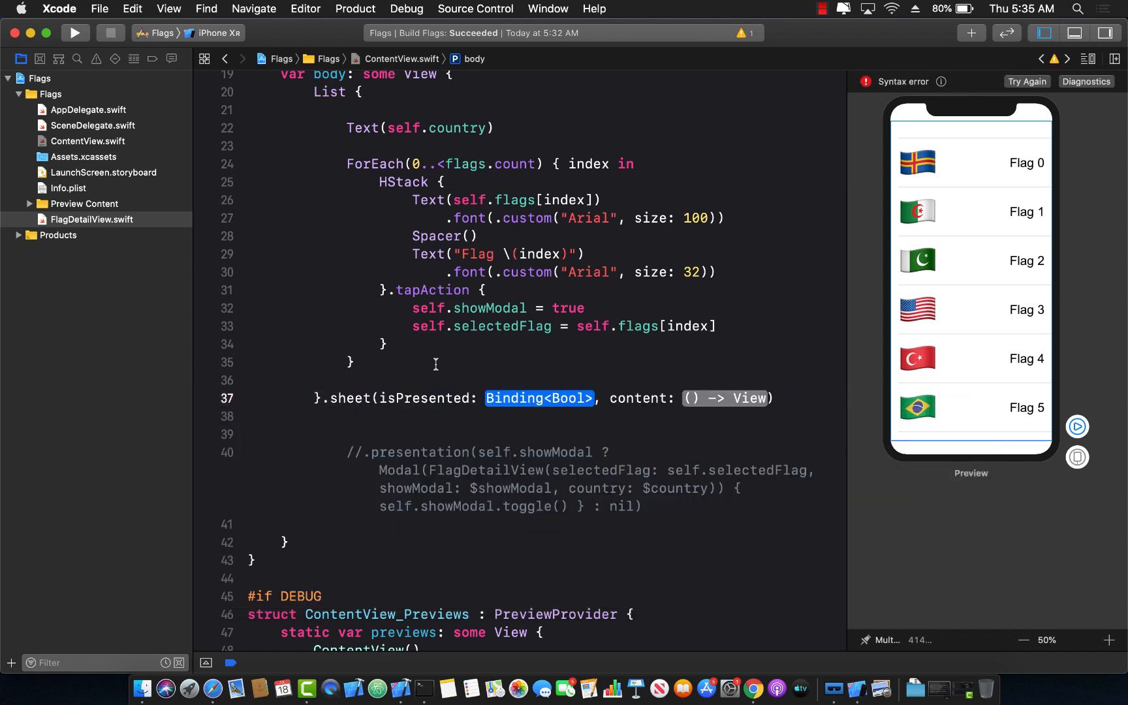
scroll(432, 362, "up", 4)
scroll(428, 364, "up", 5)
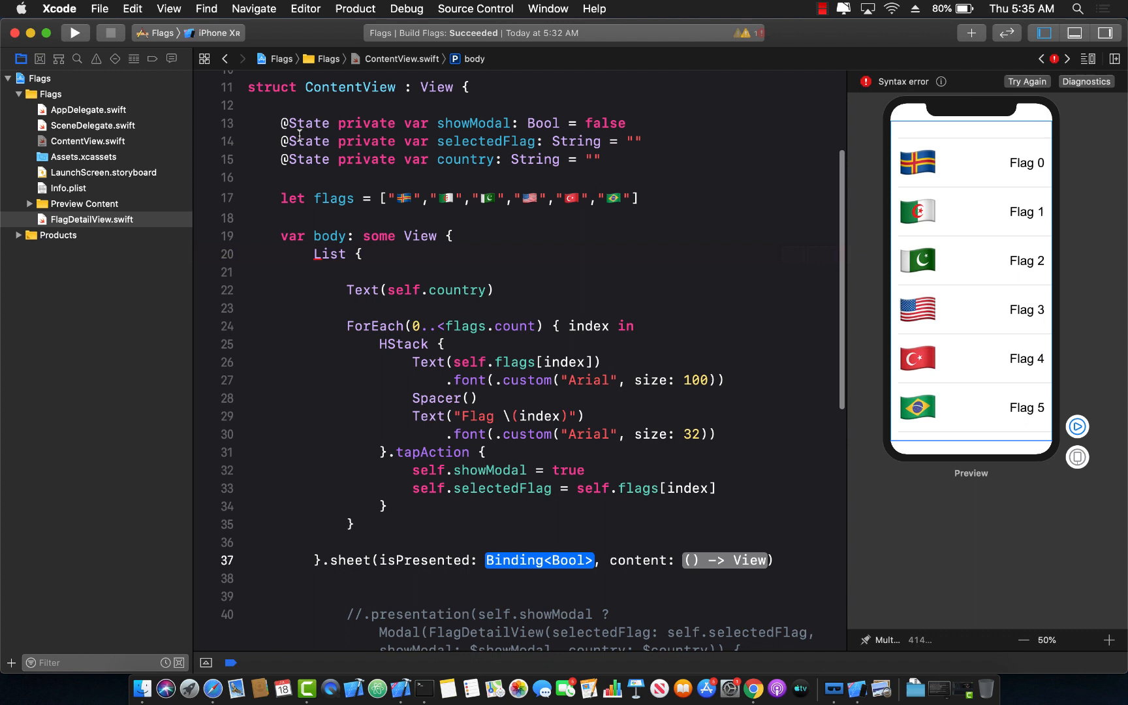
left_click_drag(271, 123, 668, 116)
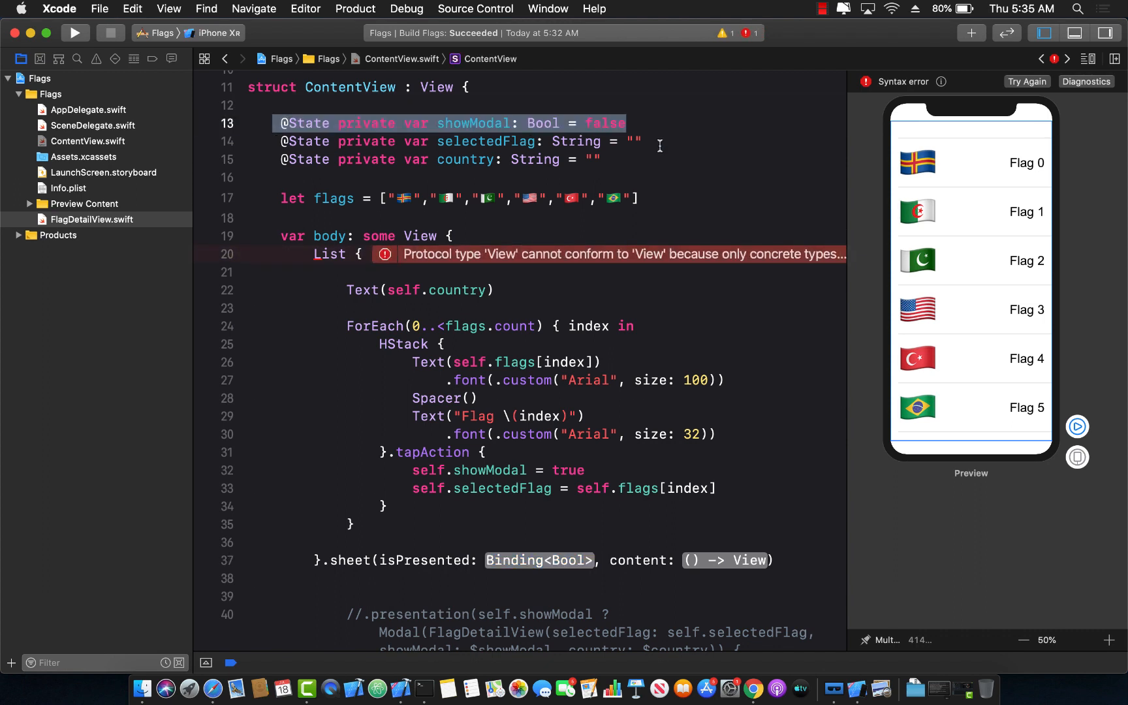
scroll(620, 391, "down", 3)
Bind isPresented to $showModal, drop the content parameter and add an empty trailing closure
left_click(456, 450)
key("Tab")
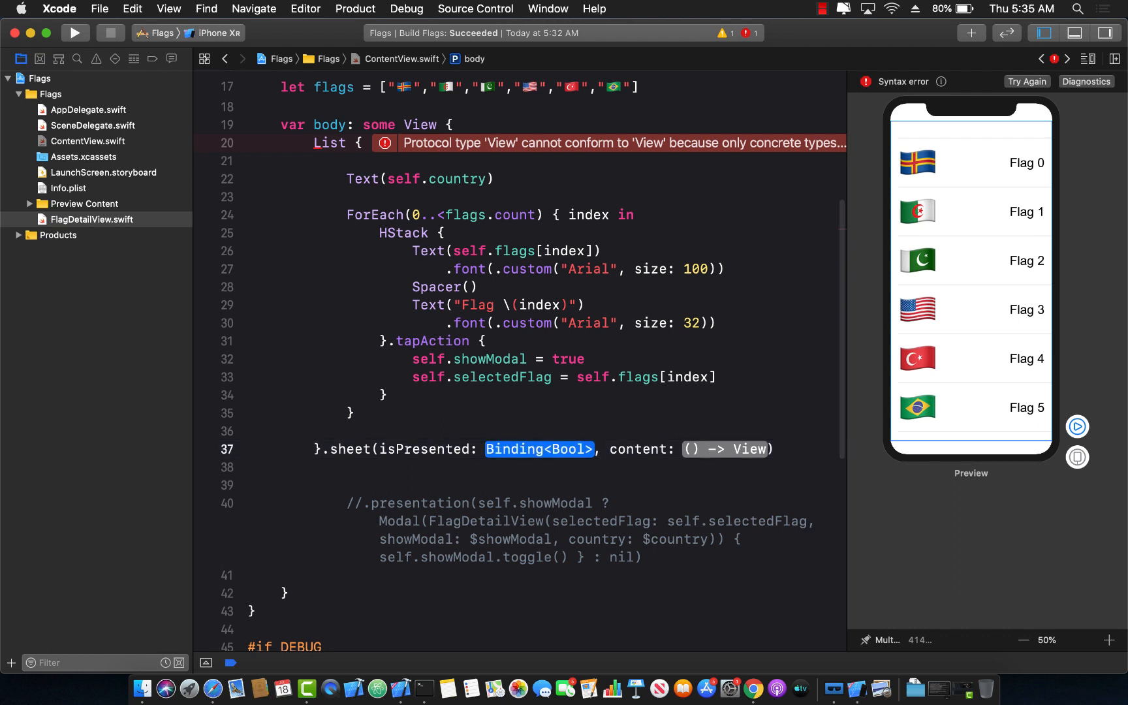
type("$sh")
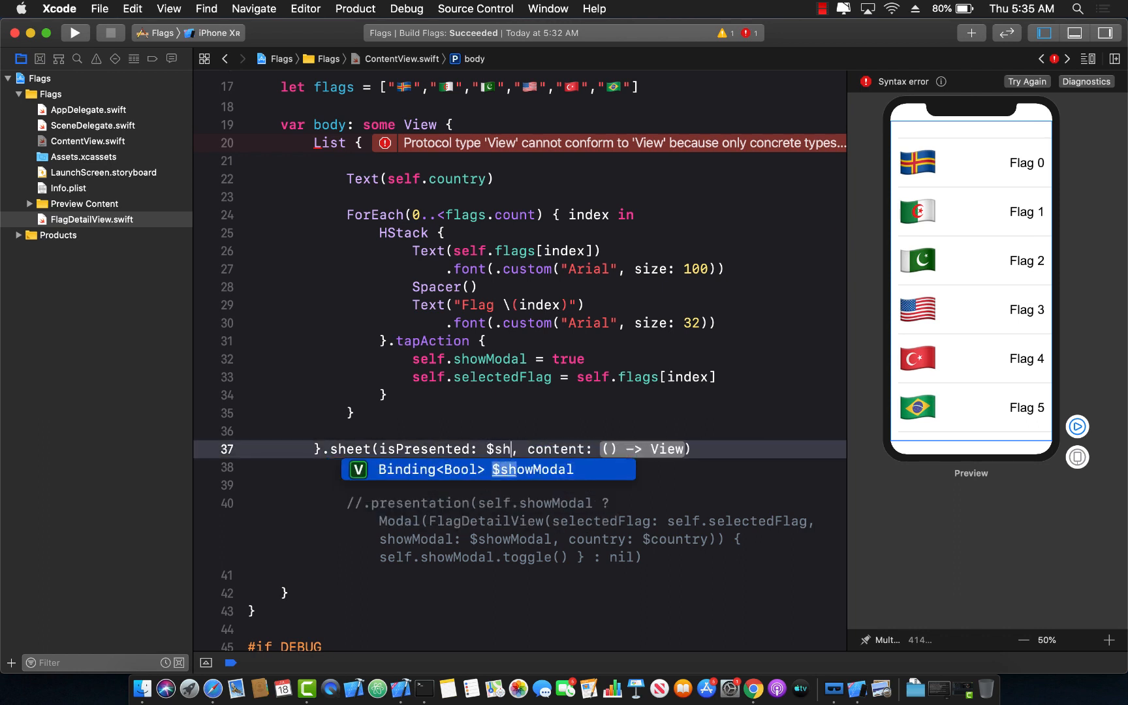
type("ow")
key("Return")
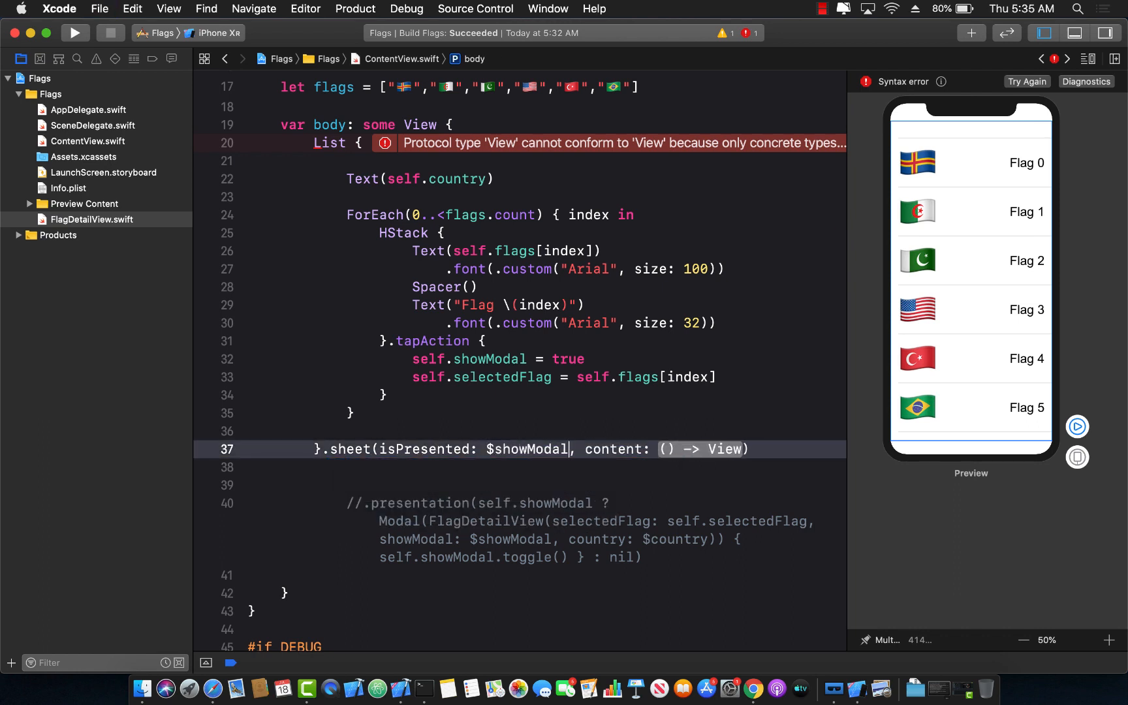
key("shift+super+Right")
key("BackSpace")
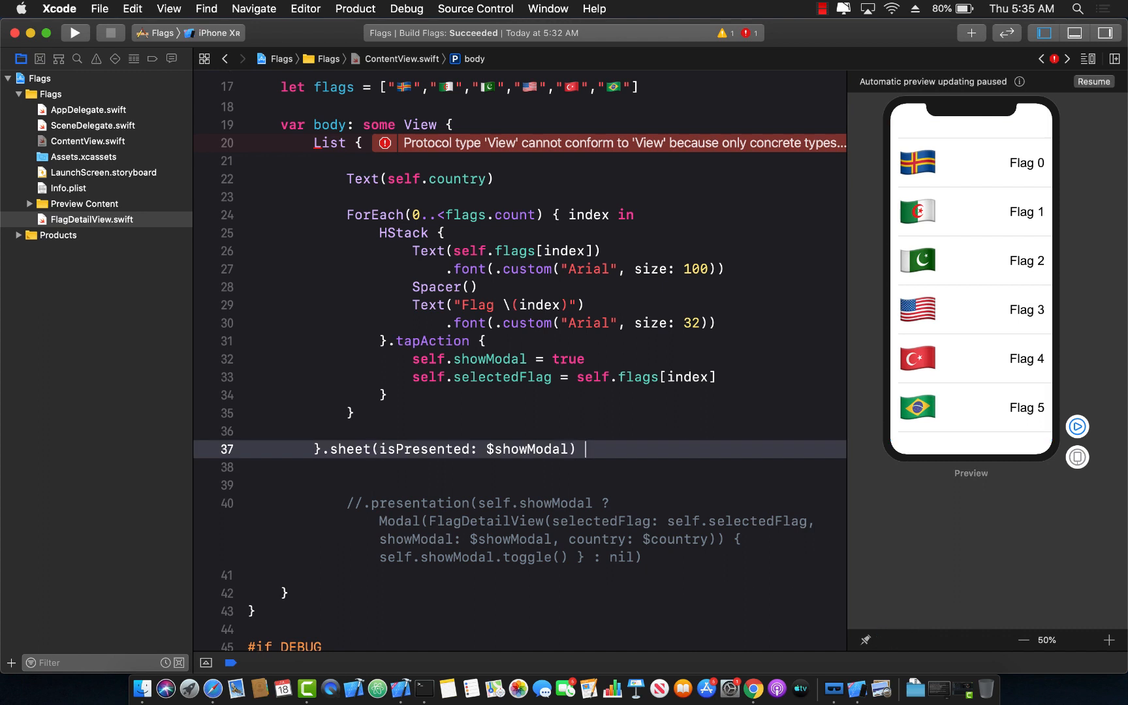
type("{")
key("Return")
scroll(409, 477, "down", 2)
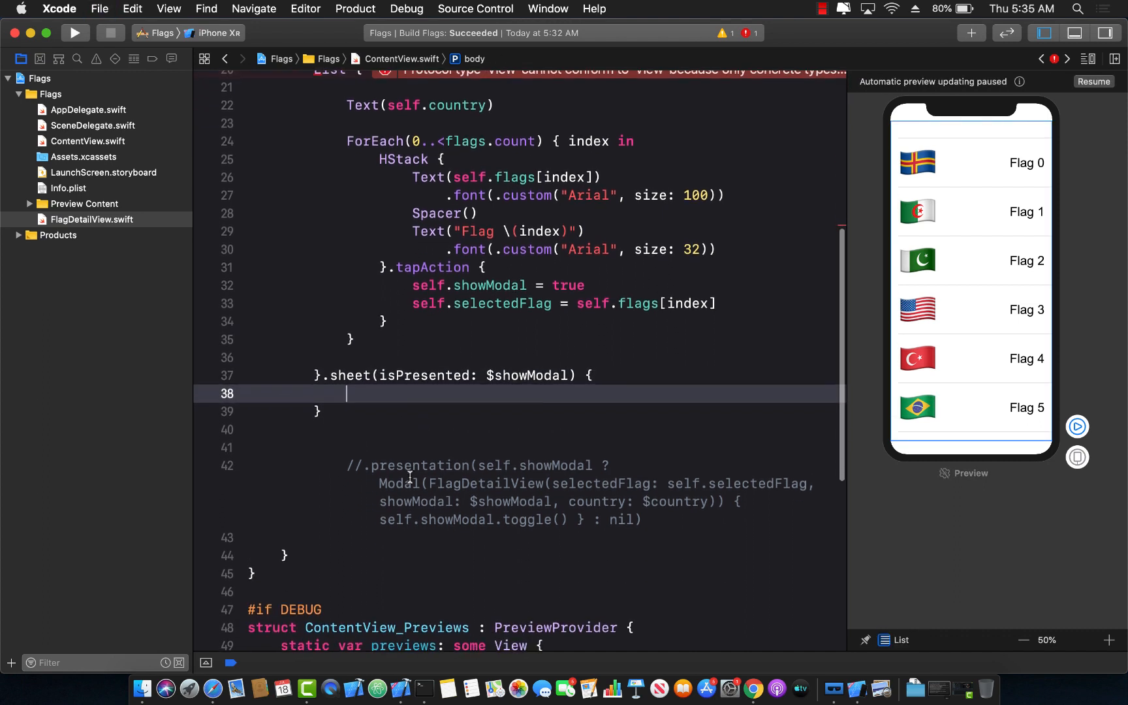
Put a Text("Hello World") placeholder in the sheet, save, build and run, then select it for replacement
left_click(434, 482)
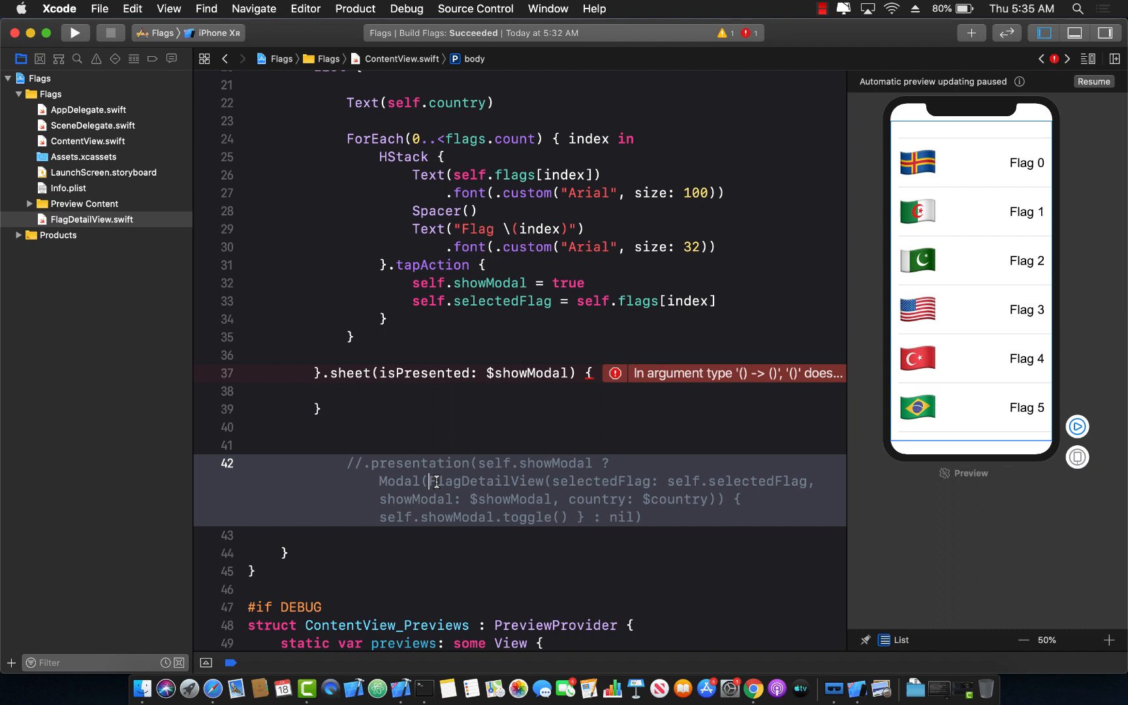
left_click_drag(434, 482, 558, 480)
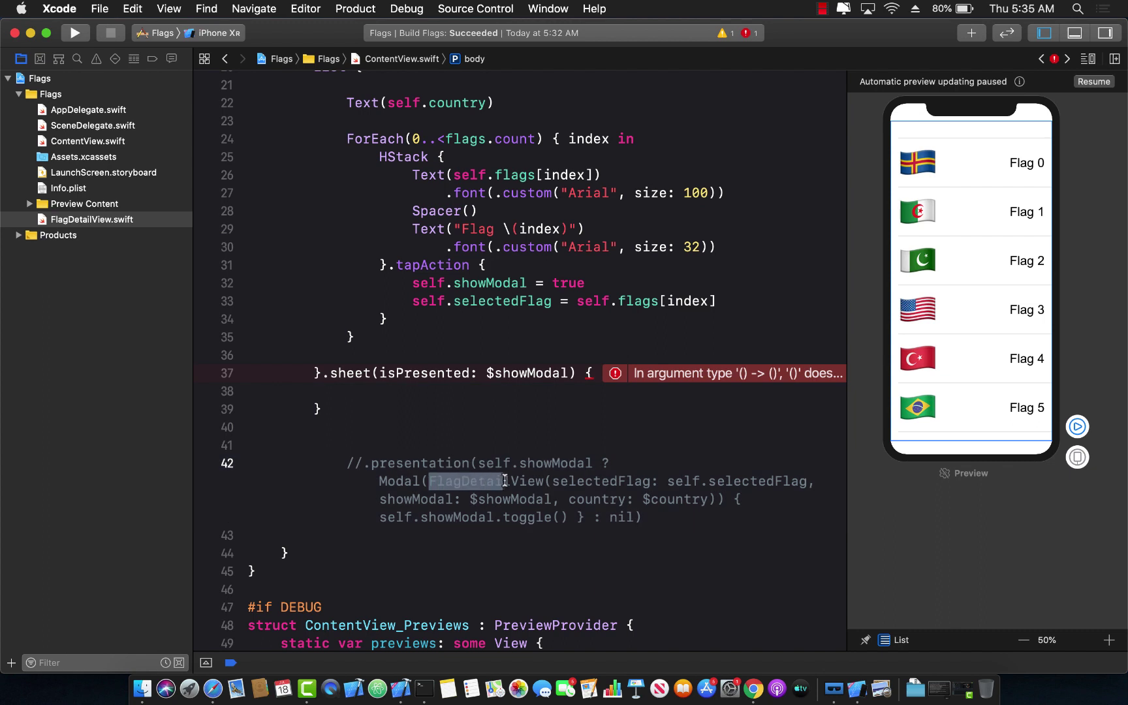
left_click(478, 391)
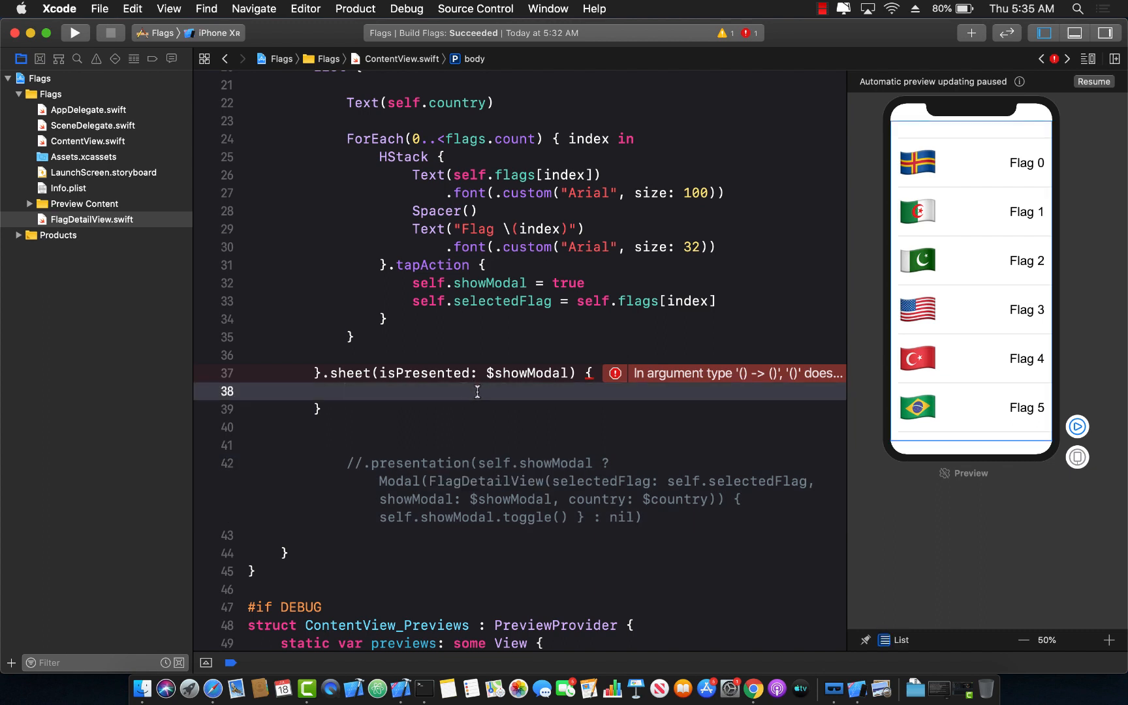
type("Text(\"")
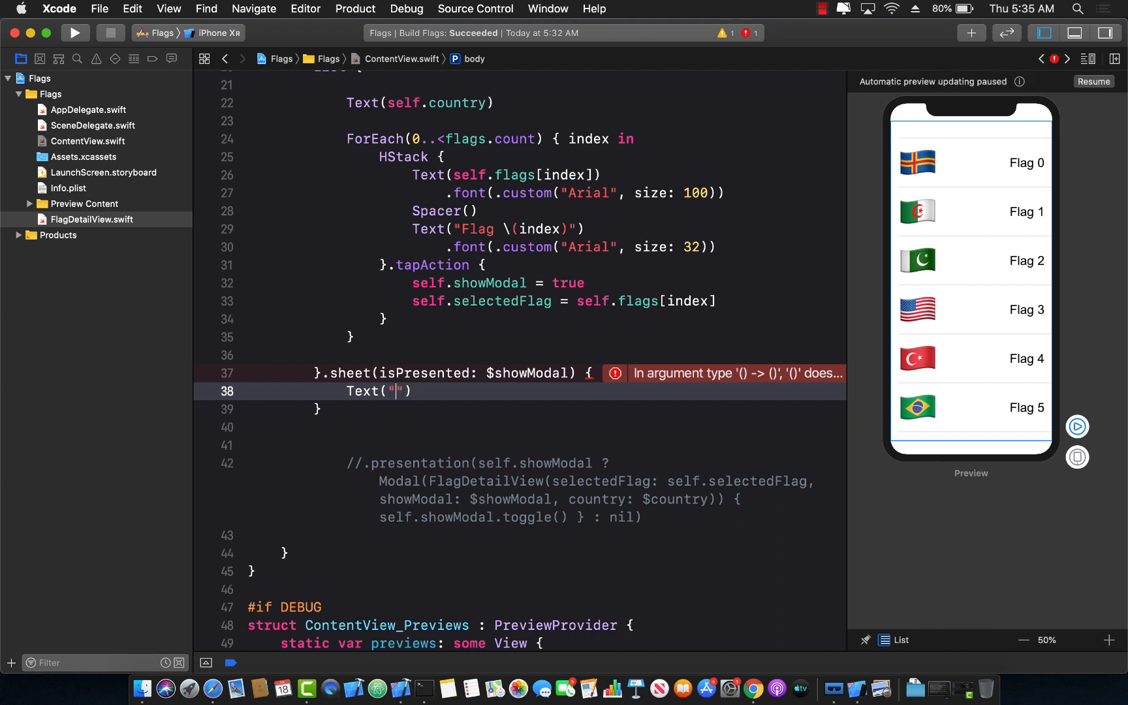
type("HelloW")
type("World")
key("super+s")
key("super+r")
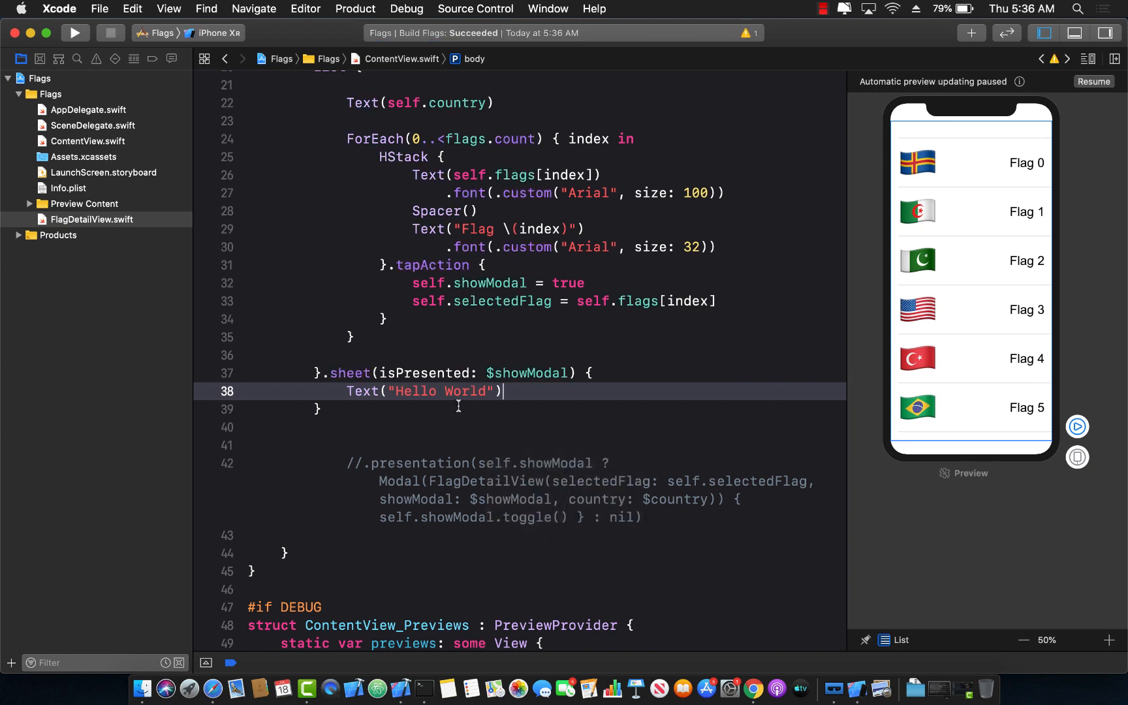
scroll(458, 407, "down", 1)
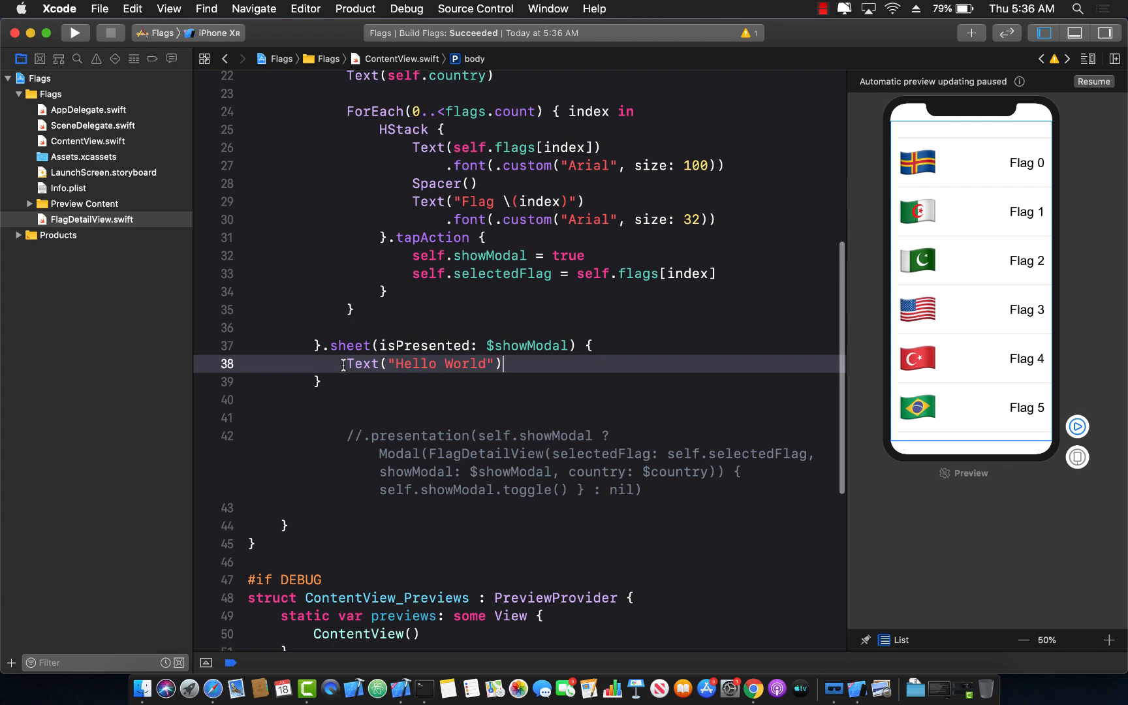
left_click_drag(348, 366, 504, 365)
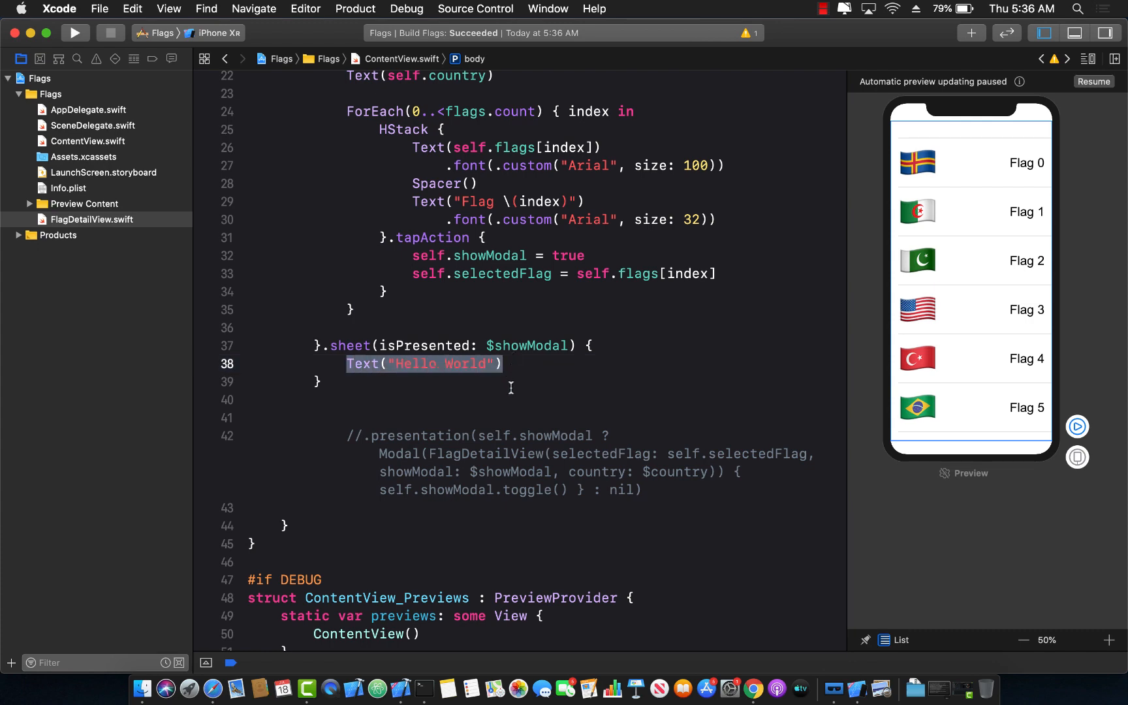
type("Flag")
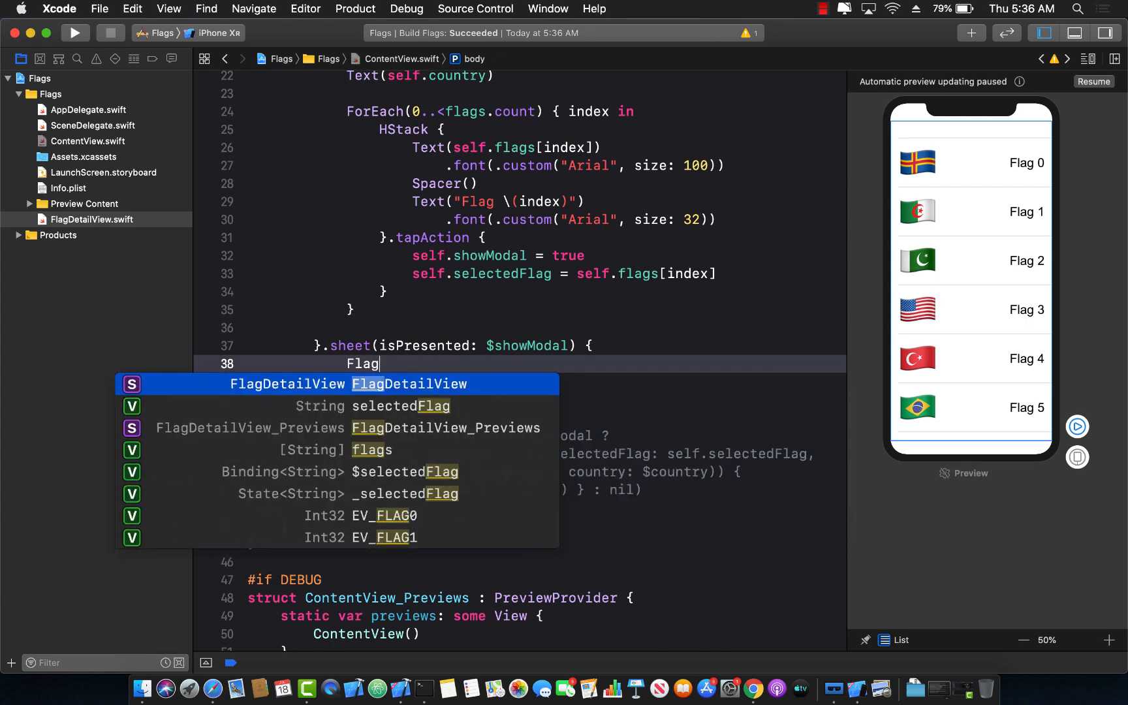
Call FlagDetailView(selectedFlag: self.selectedFlag, showModal: self.$showModal, country: self.$country) in the sheet and build
key("Return")
type("(")
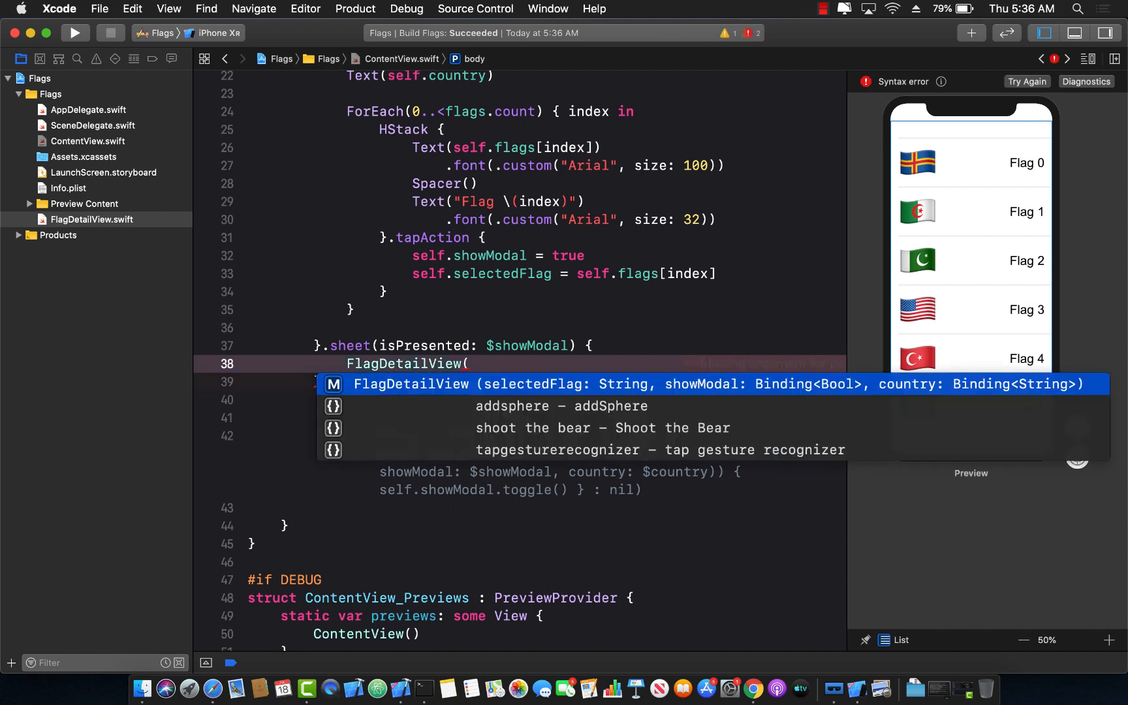
key("Return")
type("sel")
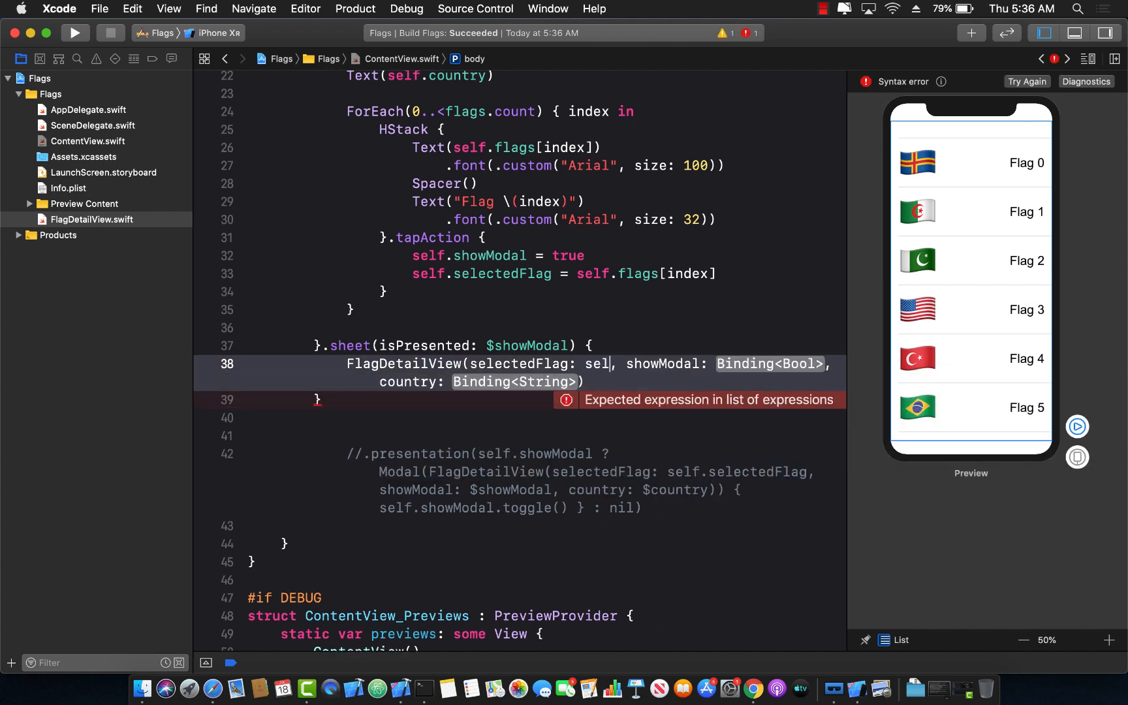
type("f.sele")
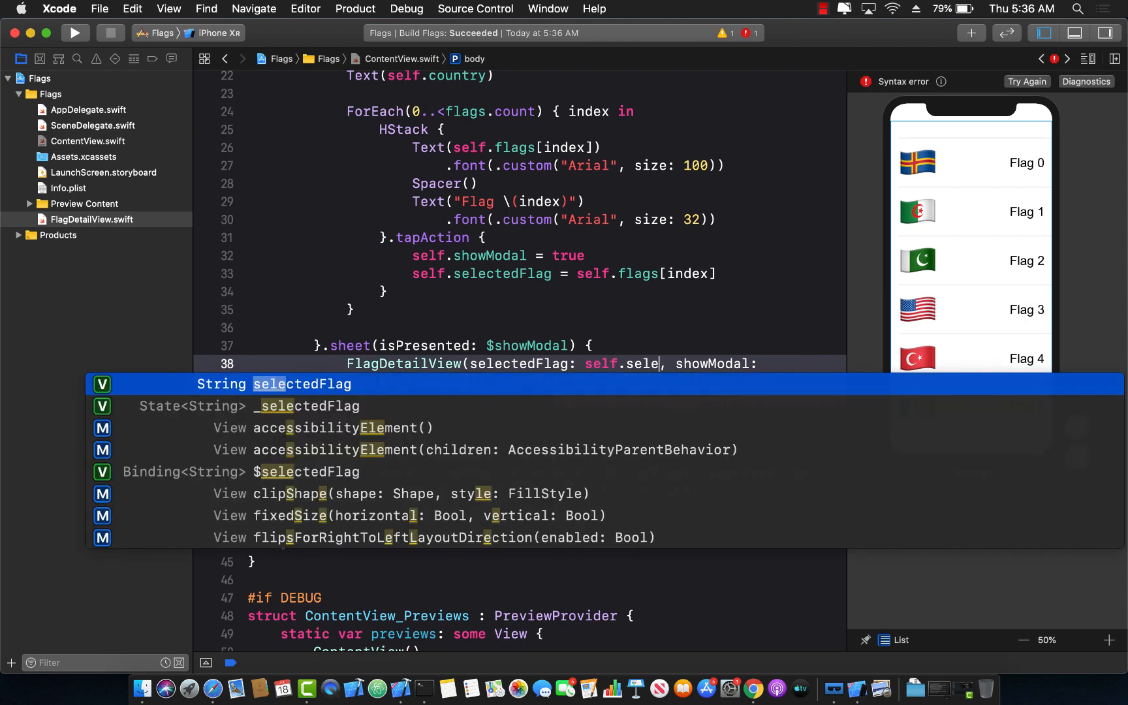
key("Return")
key("Tab")
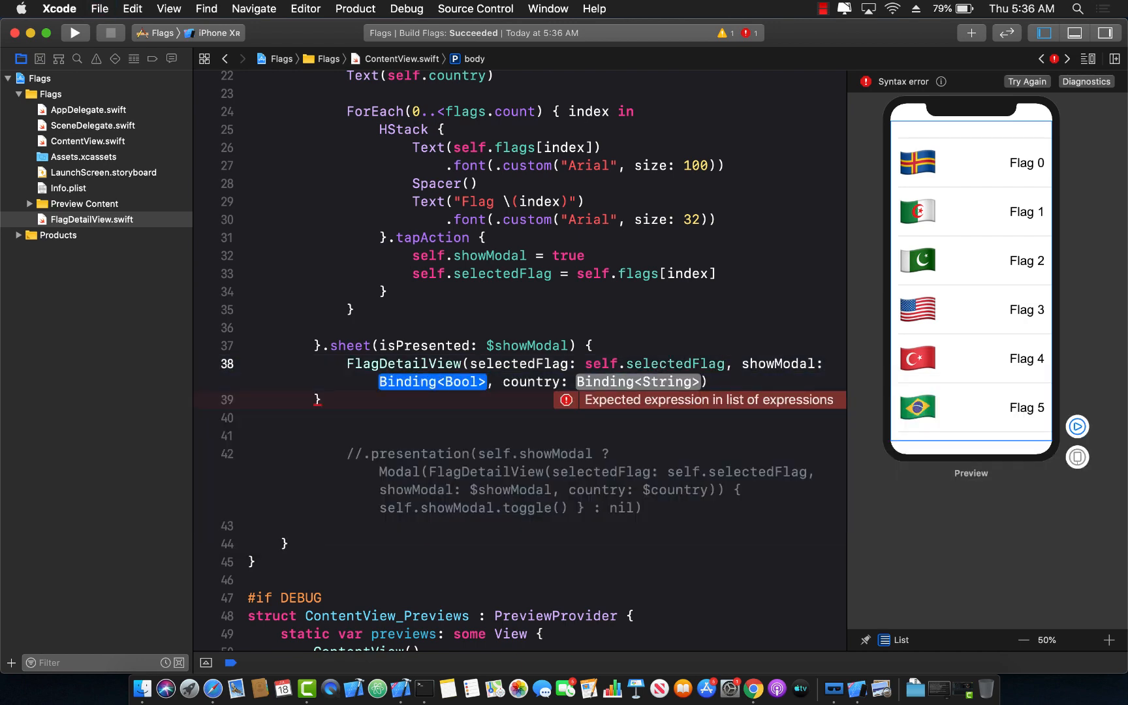
type("self.$")
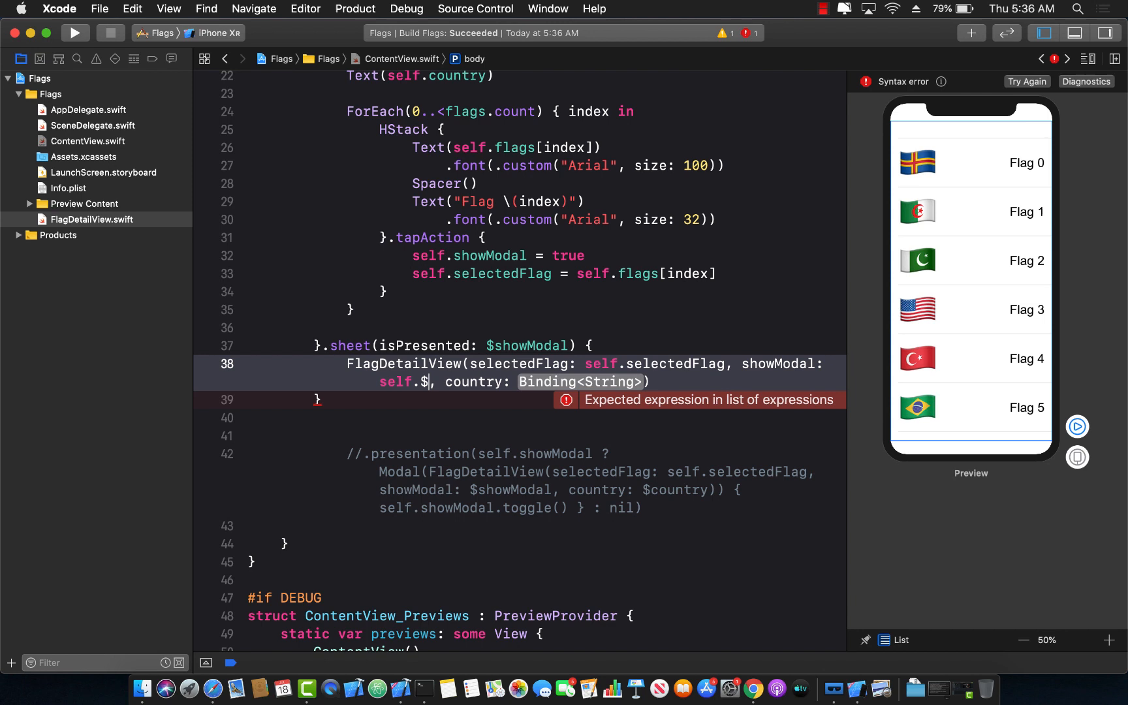
type("s")
key("Return")
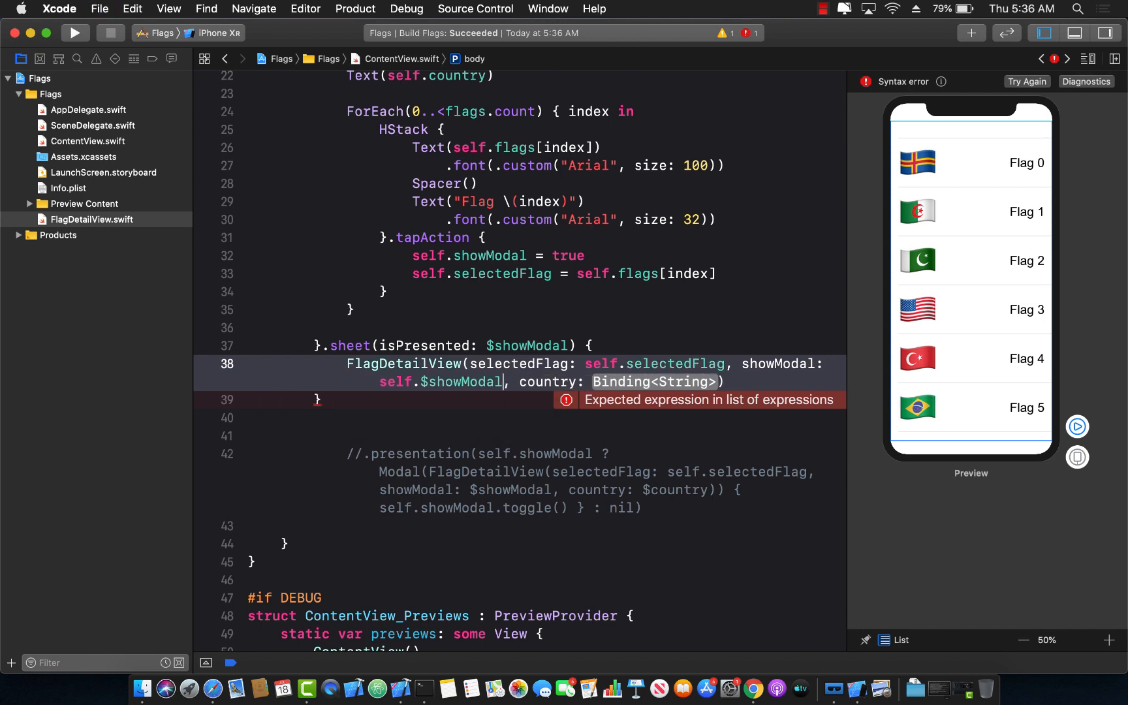
key("Tab")
type("s")
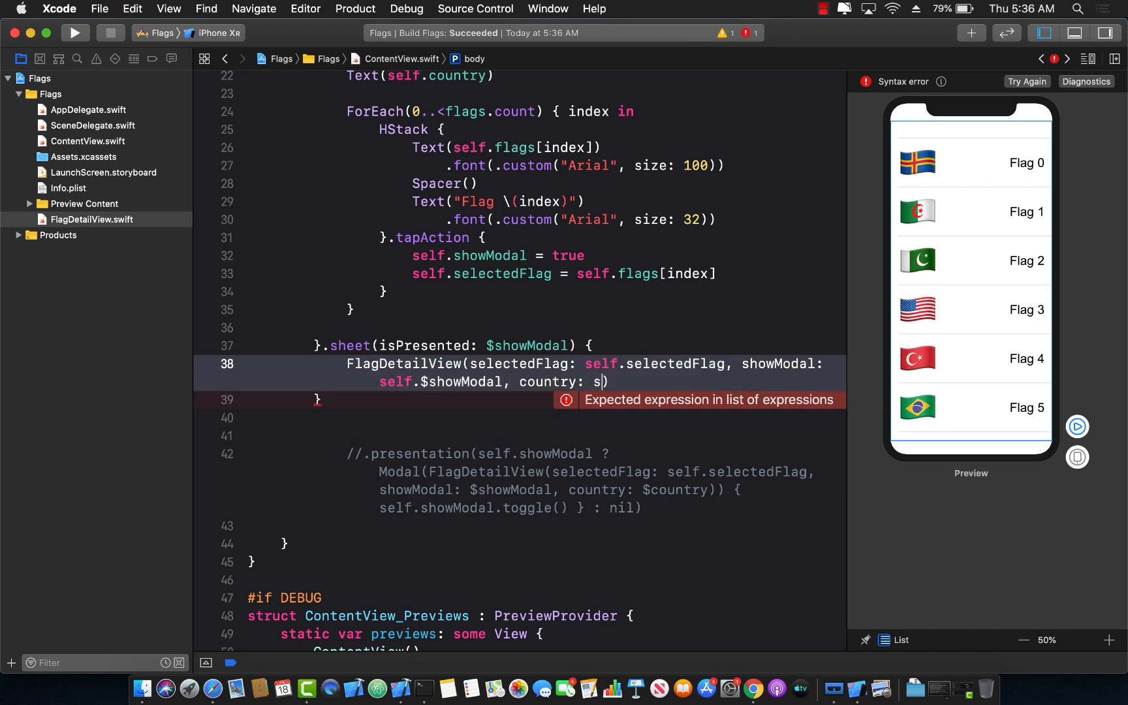
type("elf.$")
key("Return")
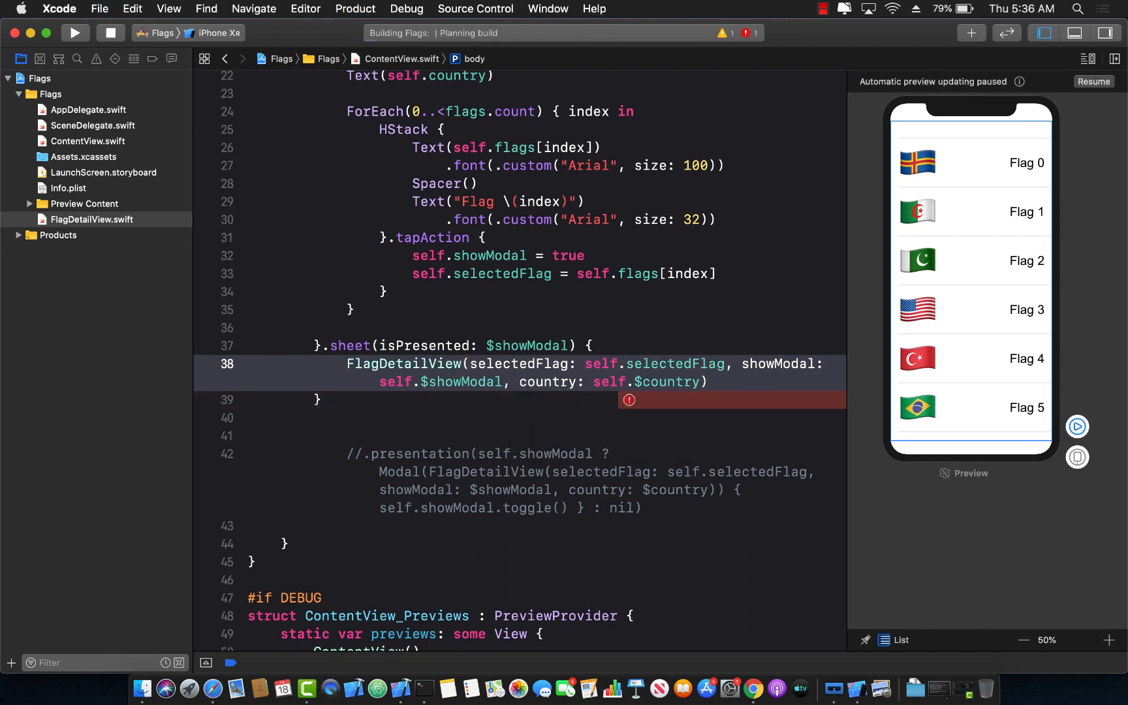
key("cmd+b")
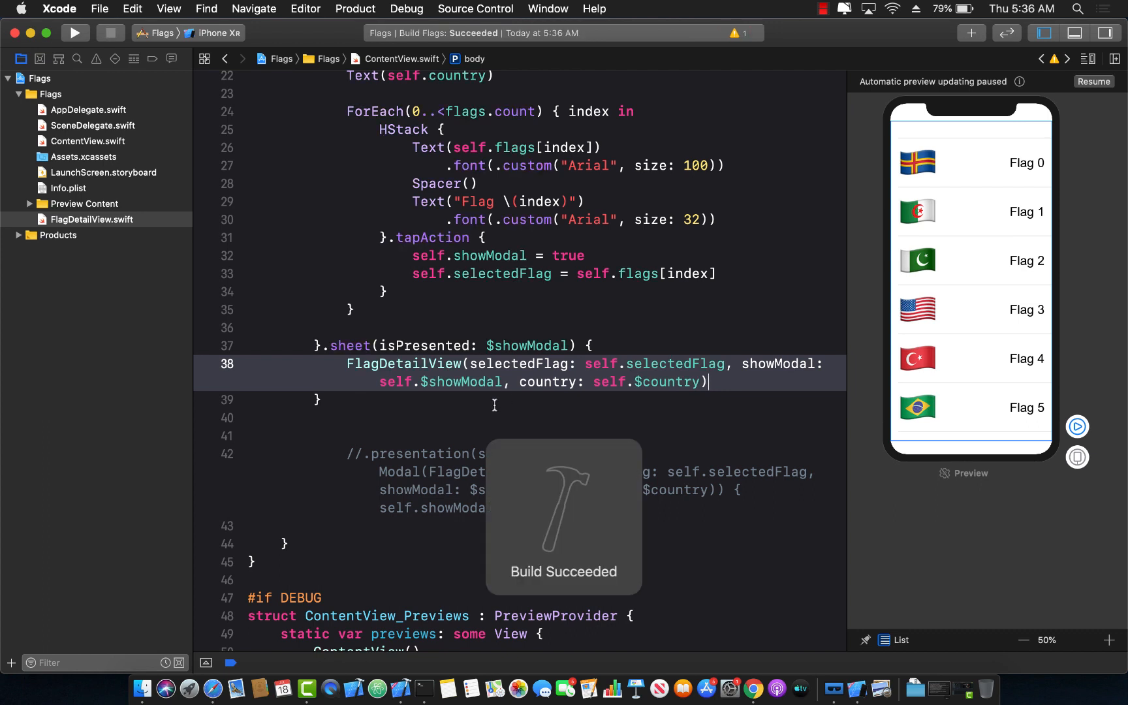
scroll(458, 392, "down", 2)
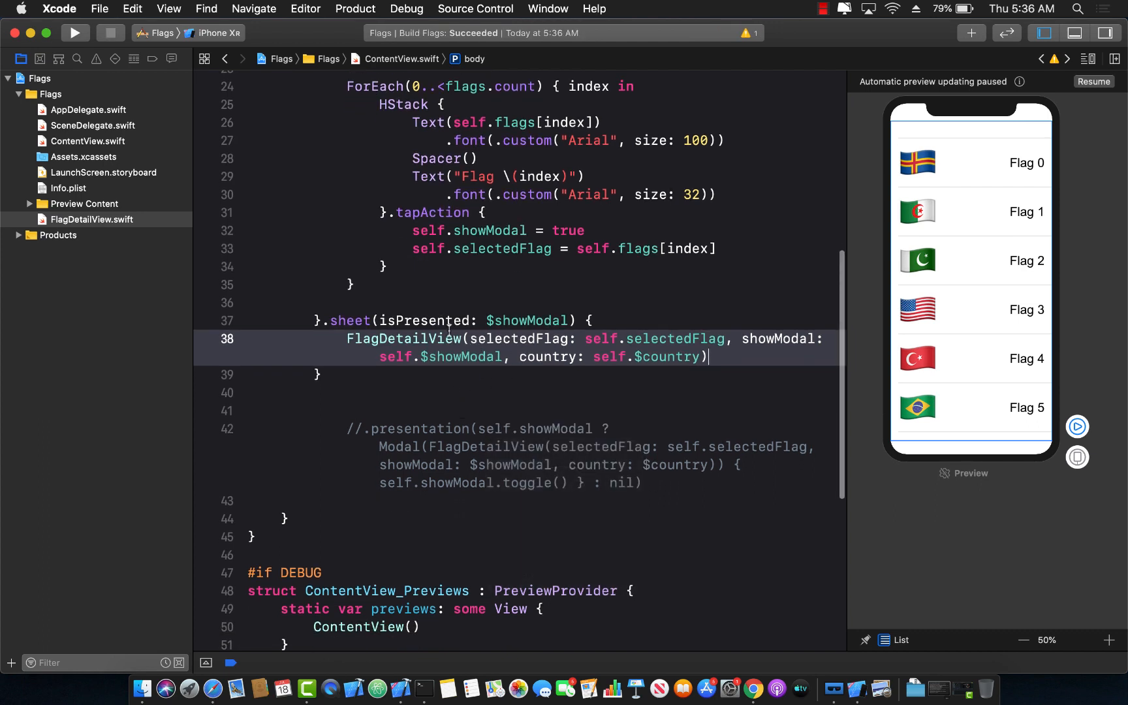
Compare the old commented presentation/showModal code with the new isPresented sheet call, then resume the preview
left_click_drag(368, 429, 519, 429)
left_click(491, 429)
double_click(448, 431)
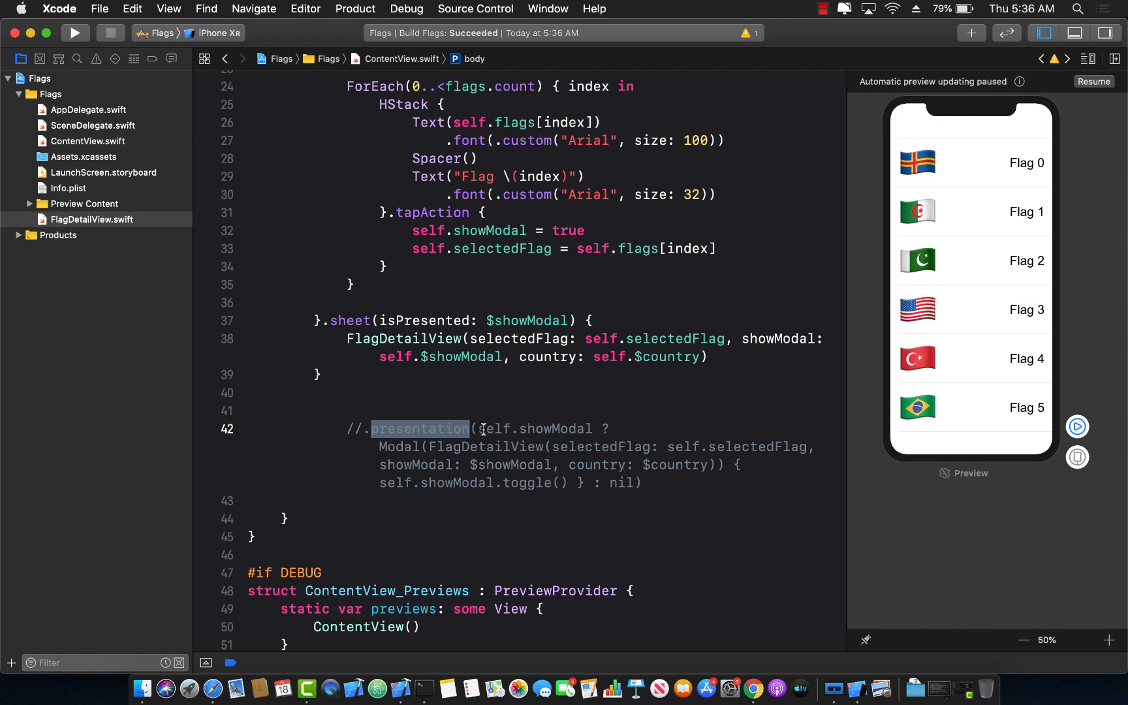
left_click(478, 429)
mouse_move(481, 429)
left_mouse_down()
mouse_move(628, 427)
mouse_move(610, 431)
left_mouse_up()
left_click(610, 430)
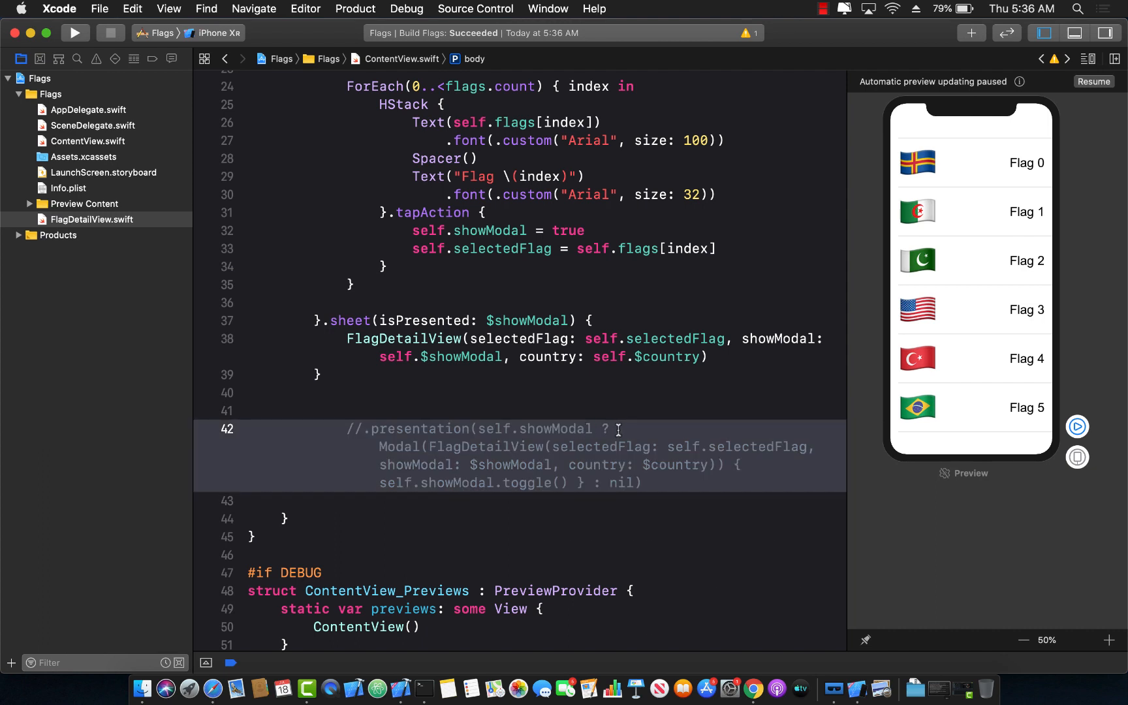
left_click_drag(380, 322, 568, 320)
left_click(565, 359)
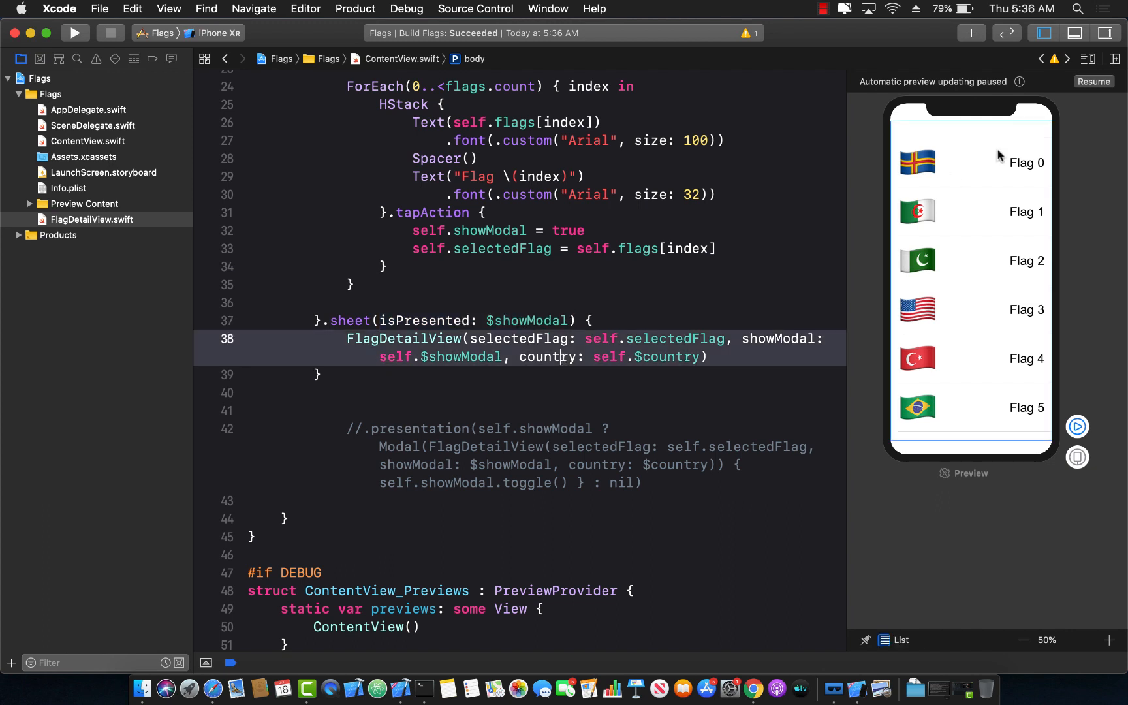
Resume the canvas and start the interactive live preview of the Flags list
left_click(1094, 81)
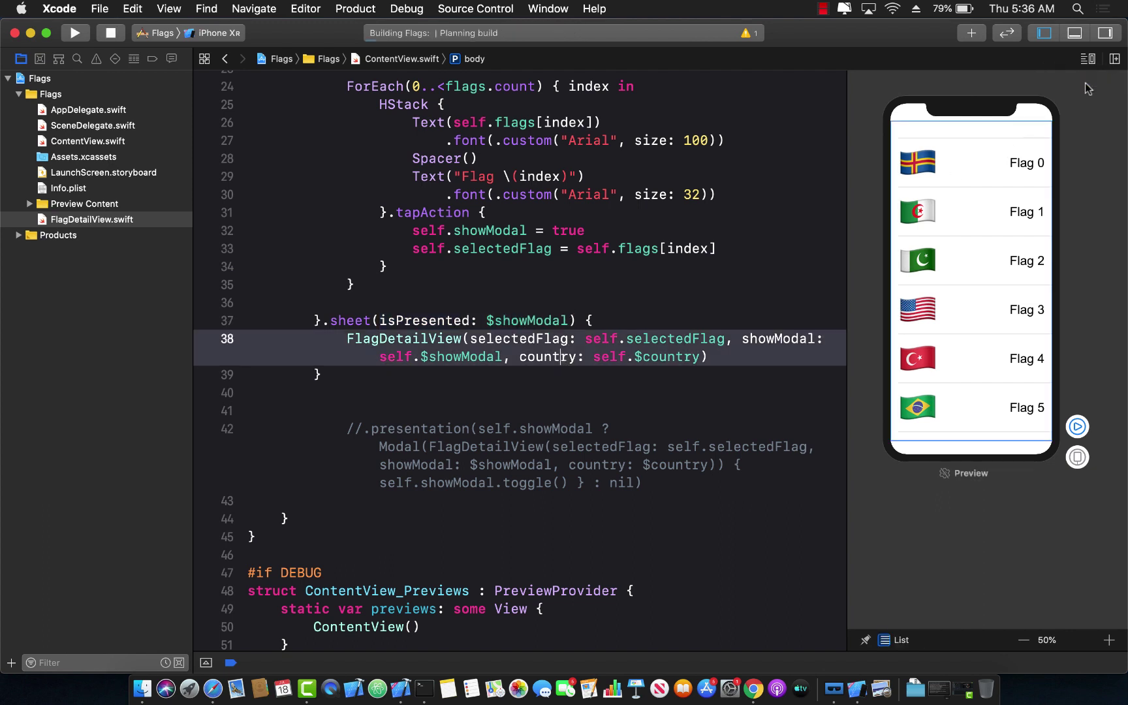
left_click(1077, 427)
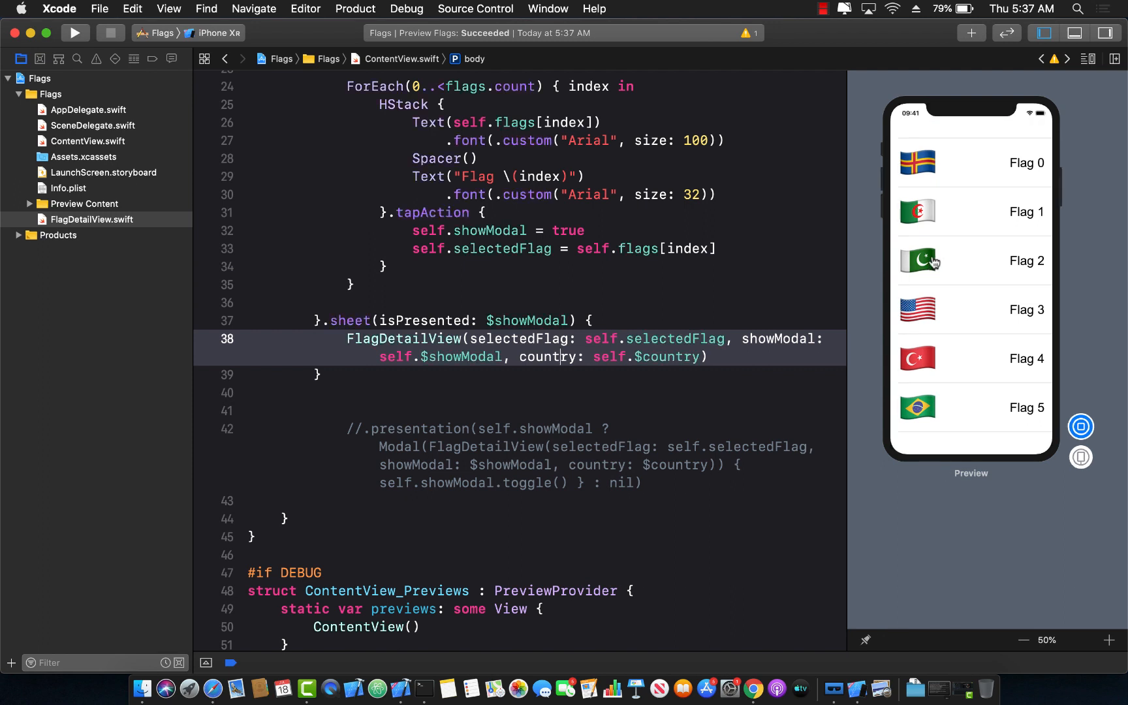
Enter Pakistan in Flag 2's detail sheet and submit so Pakistan titles the list
left_click(926, 266)
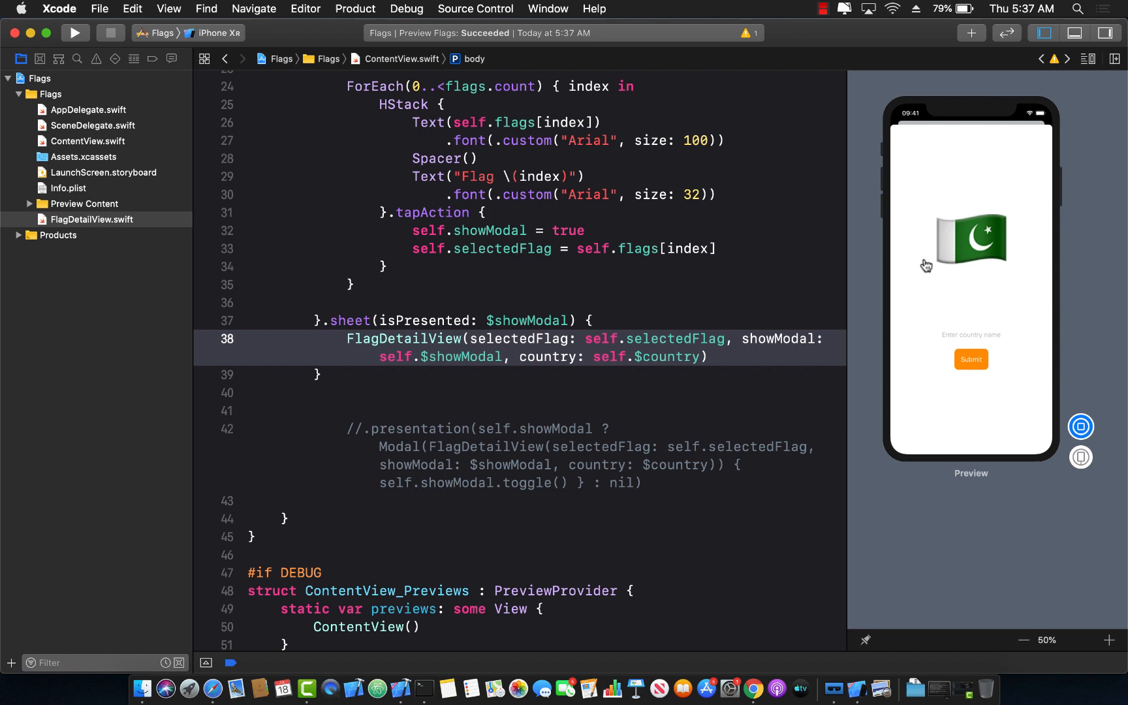
left_click(956, 337)
type("Pakistan")
left_click(976, 368)
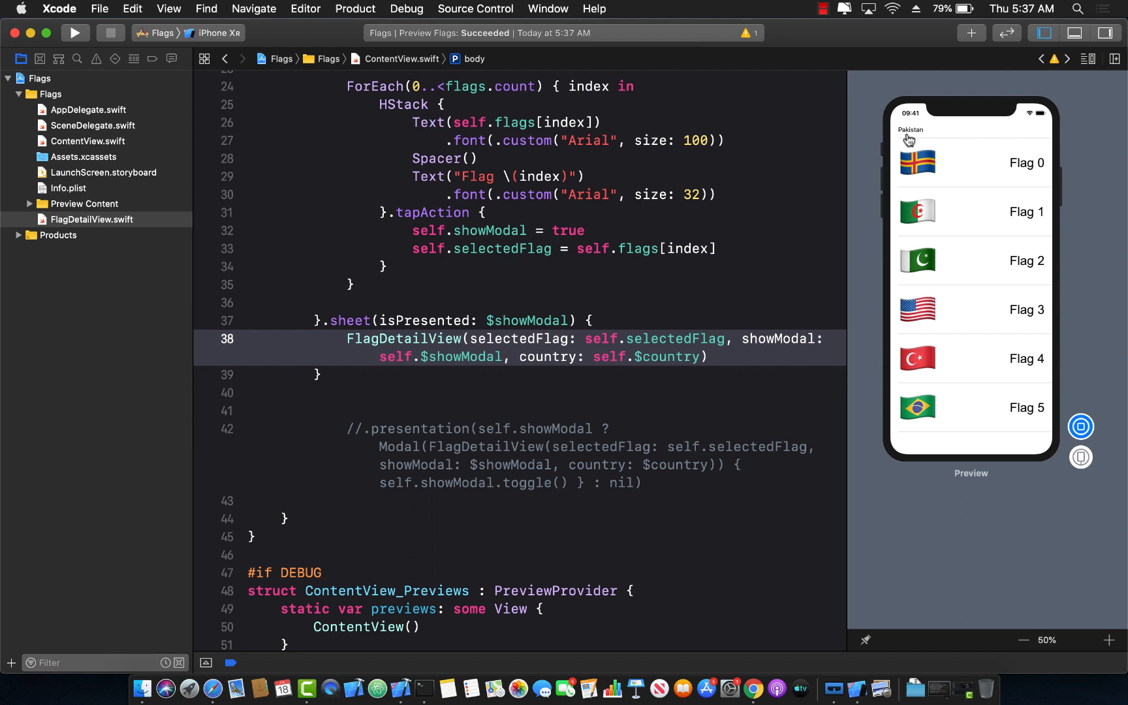
Enter USA in Flag 3's detail sheet and submit so USA titles the list
left_click(926, 316)
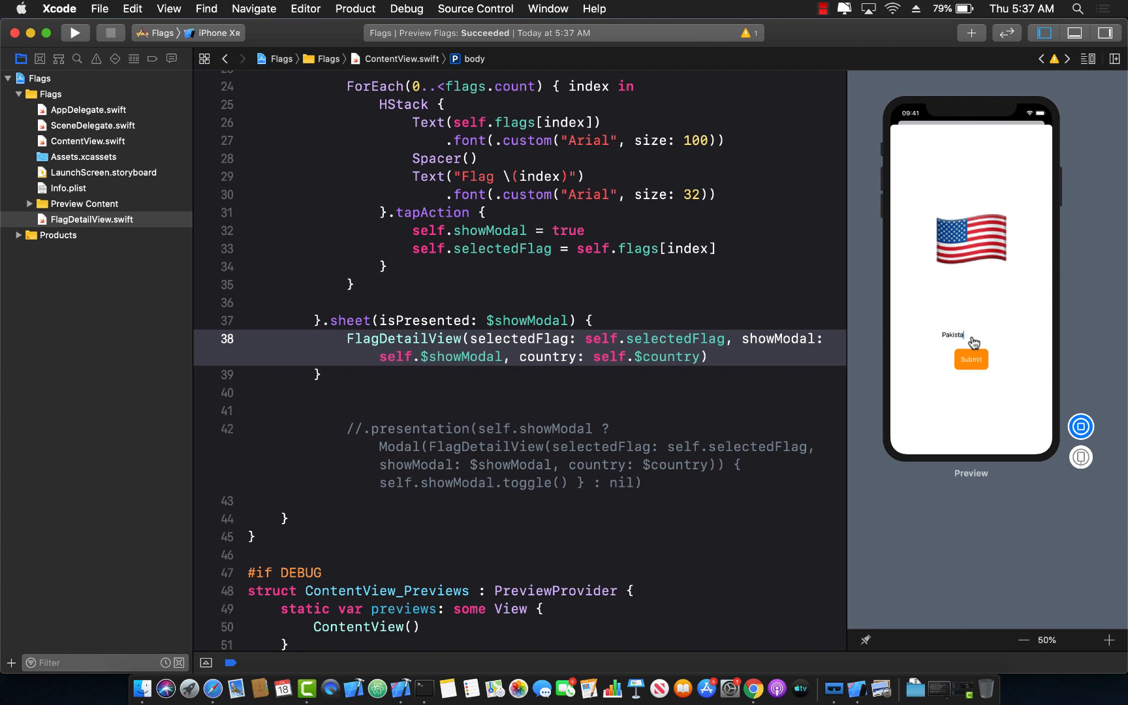
key("BackSpace")
key("BackSpace")
key("BackSpace")
left_click(973, 361)
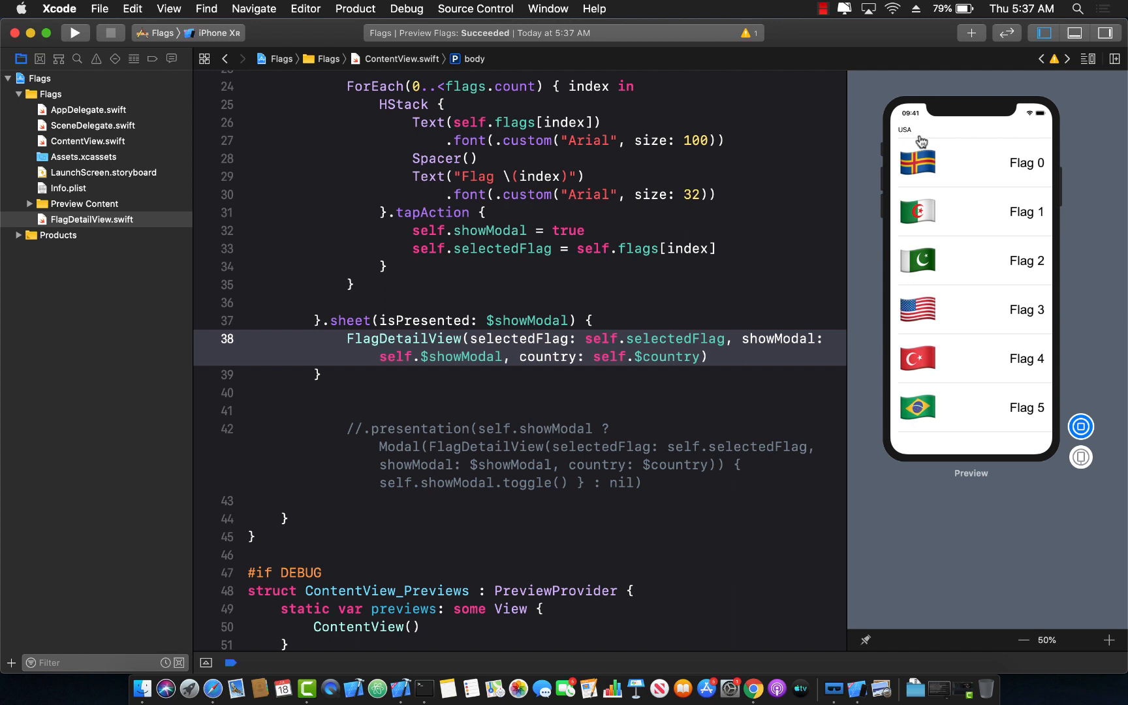
left_click(625, 321)
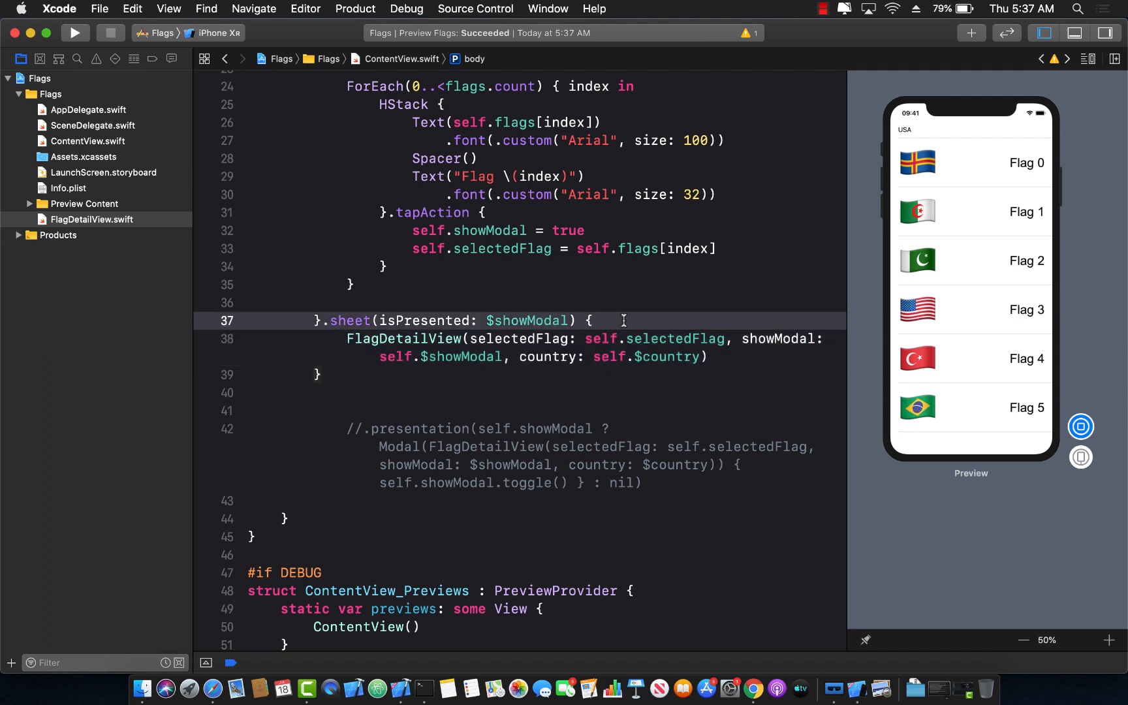
scroll(416, 317, "up", 2)
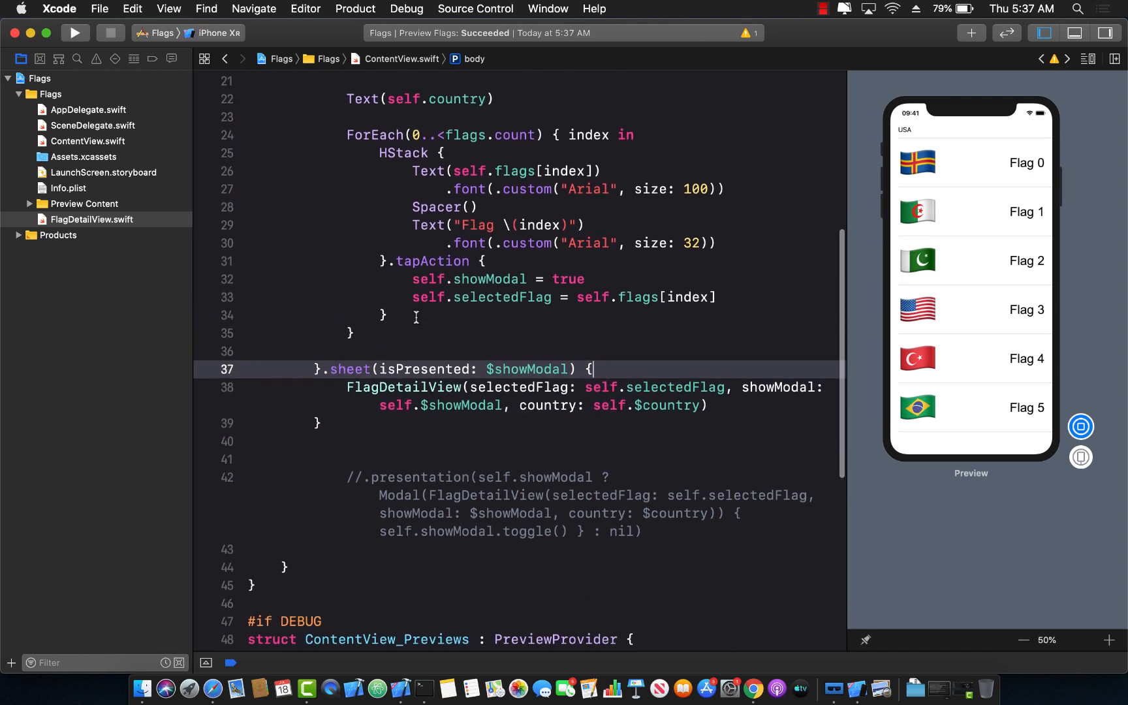
scroll(416, 318, "down", 1)
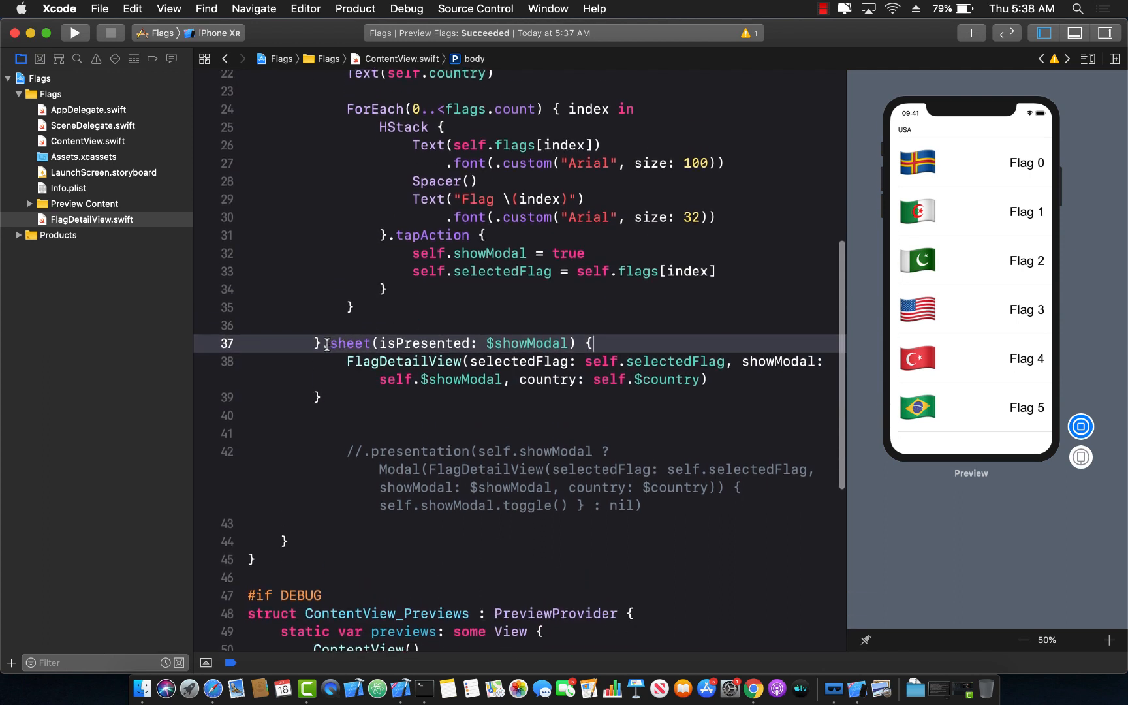
mouse_move(330, 343)
left_mouse_down()
mouse_move(349, 343)
mouse_move(350, 398)
left_mouse_up()
left_click(349, 397)
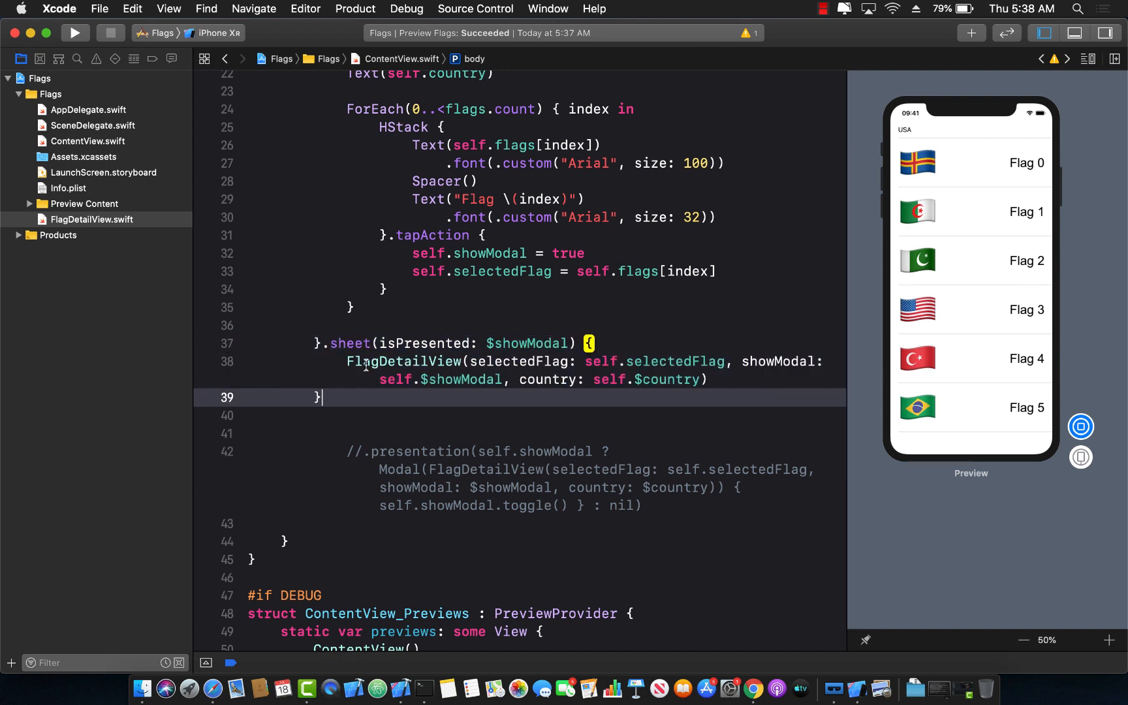
left_click_drag(327, 343, 343, 399)
left_click(360, 399)
left_click(422, 323)
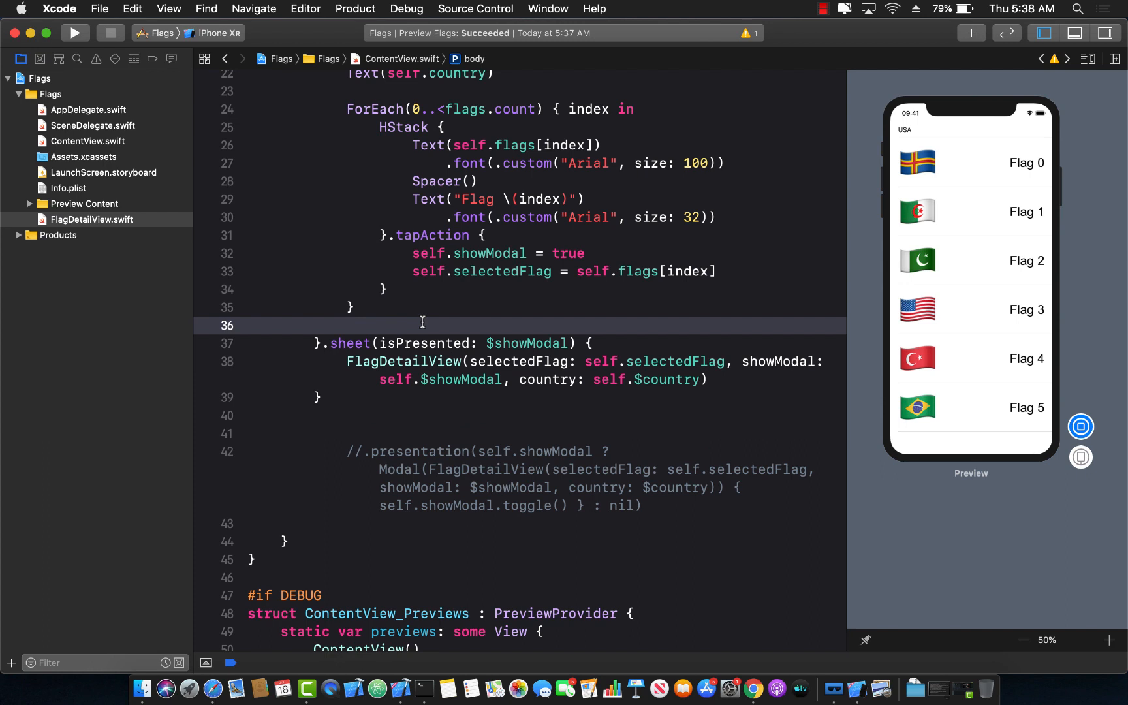
left_click(501, 314)
left_click(544, 297)
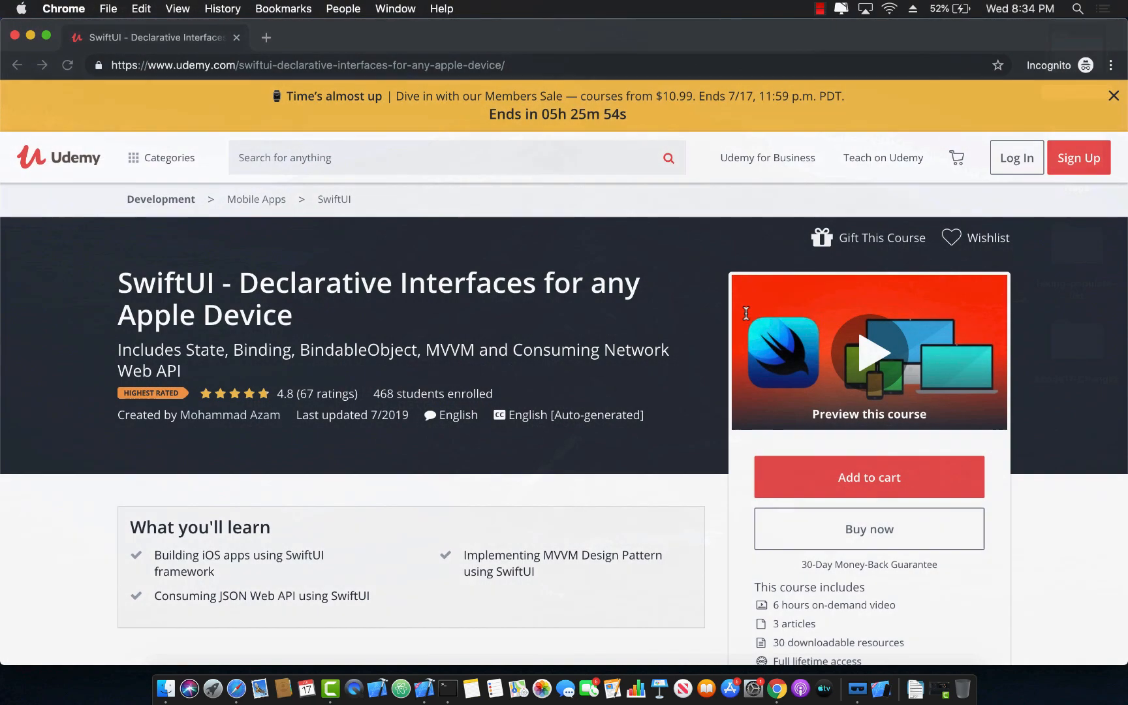
scroll(408, 471, "down", 2)
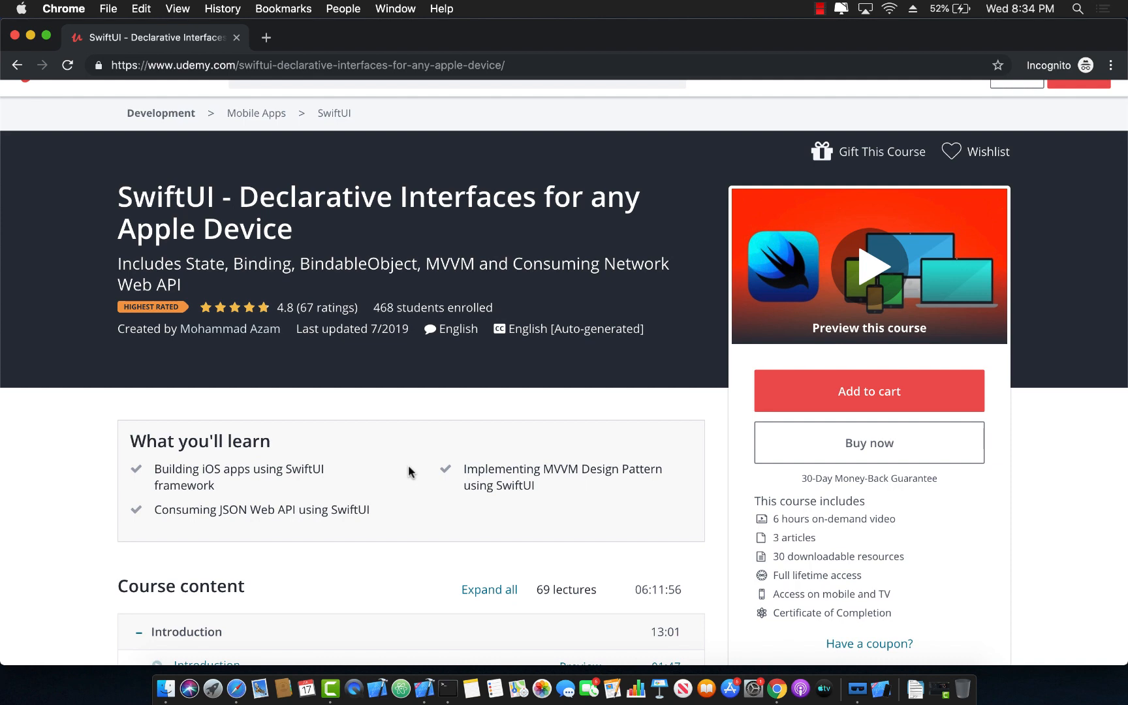
scroll(408, 465, "down", 2)
scroll(408, 463, "down", 3)
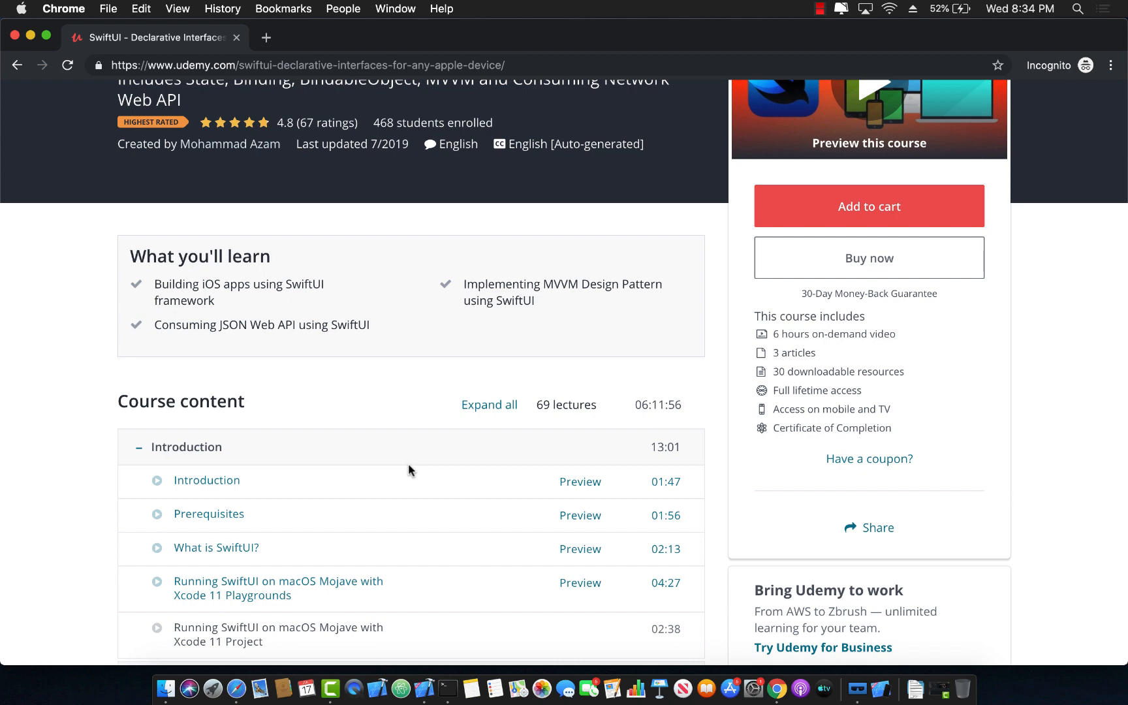
scroll(408, 462, "down", 7)
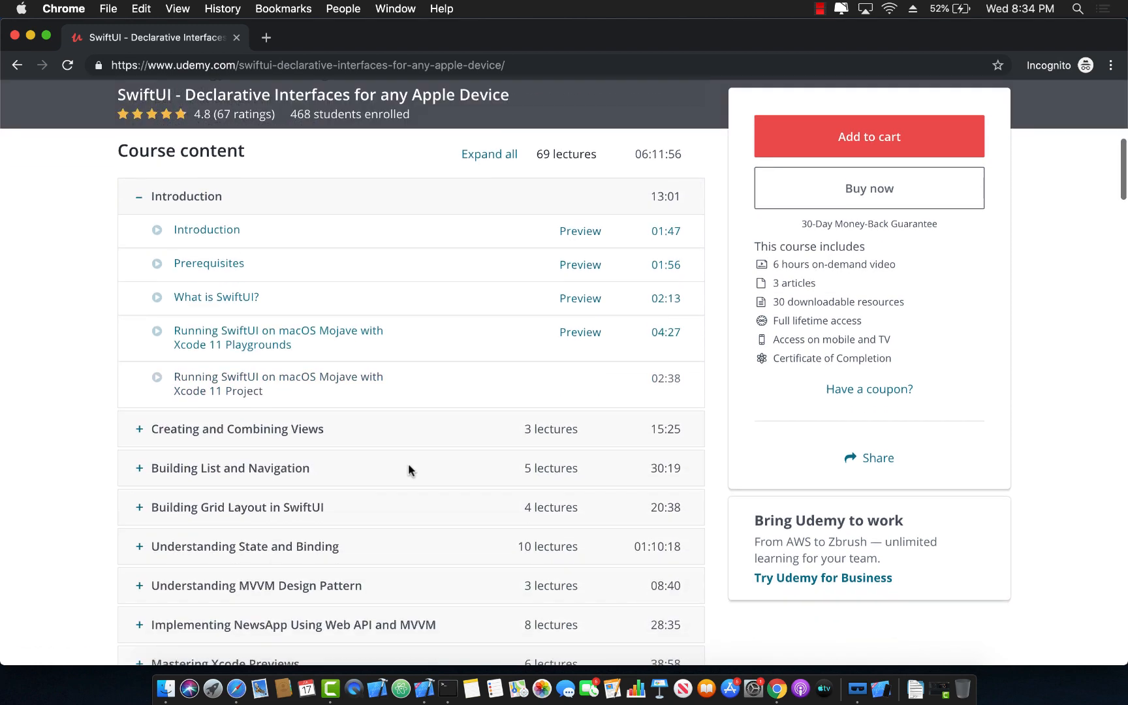
scroll(409, 462, "down", 4)
scroll(408, 463, "down", 1)
scroll(409, 472, "down", 1)
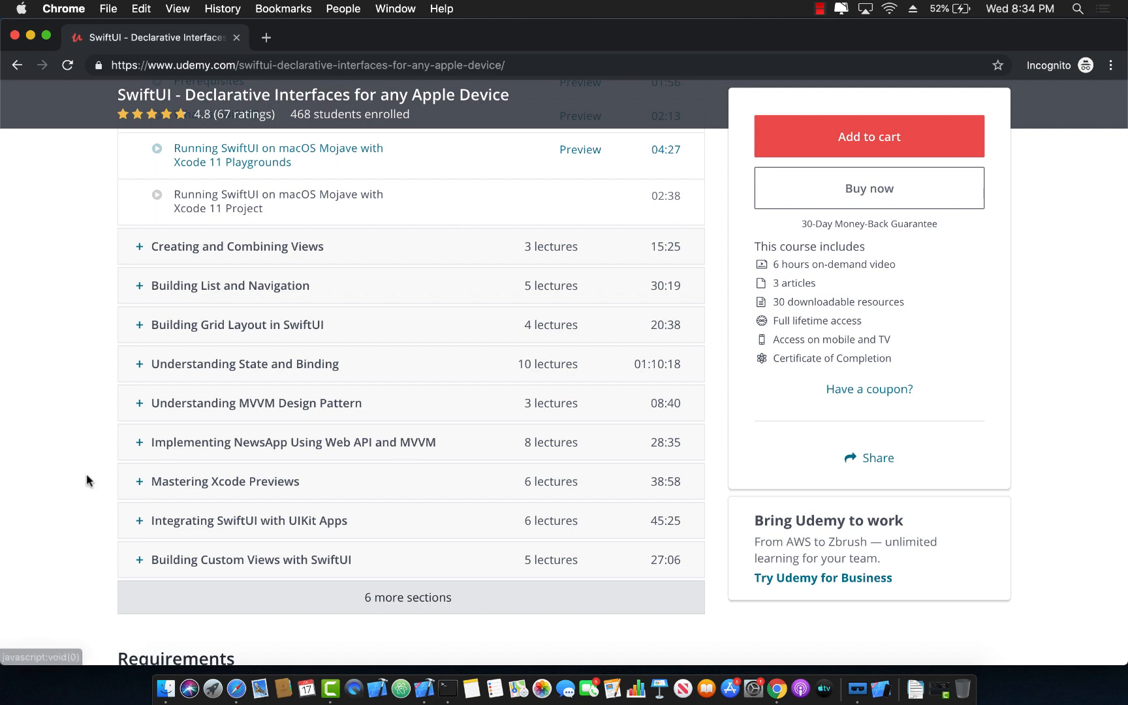
Expand the MVVM and NewsApp sections and reveal the six remaining course sections
left_click(141, 407)
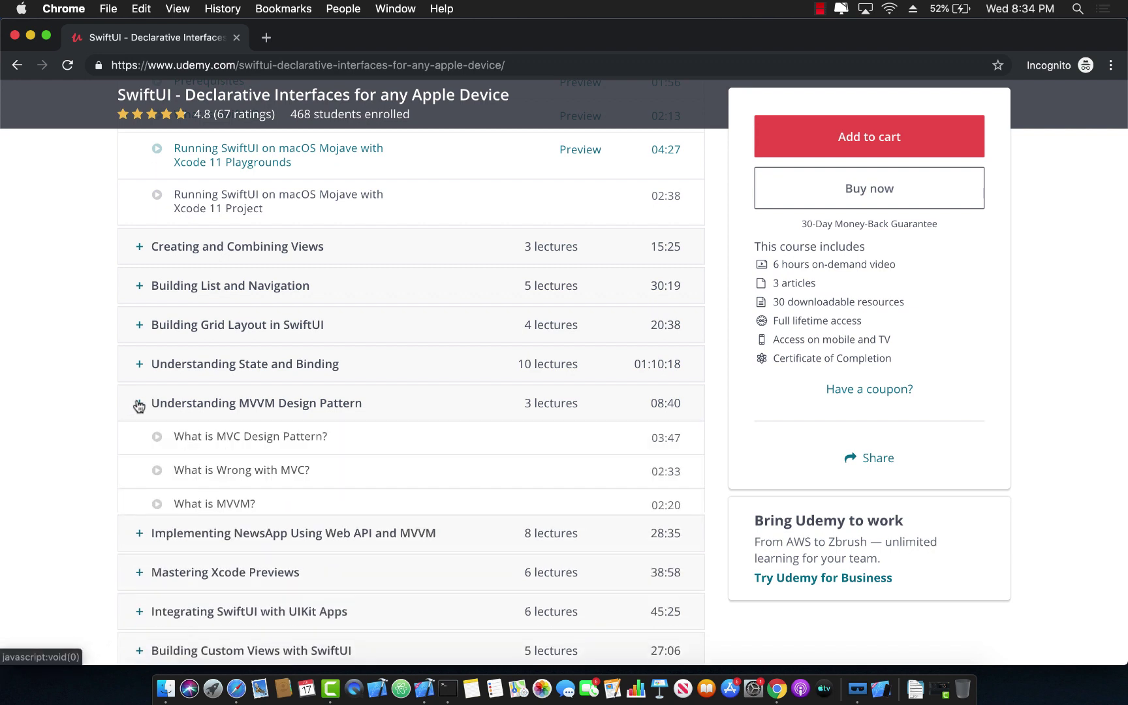
scroll(146, 472, "down", 2)
left_click(139, 473)
scroll(137, 476, "down", 2)
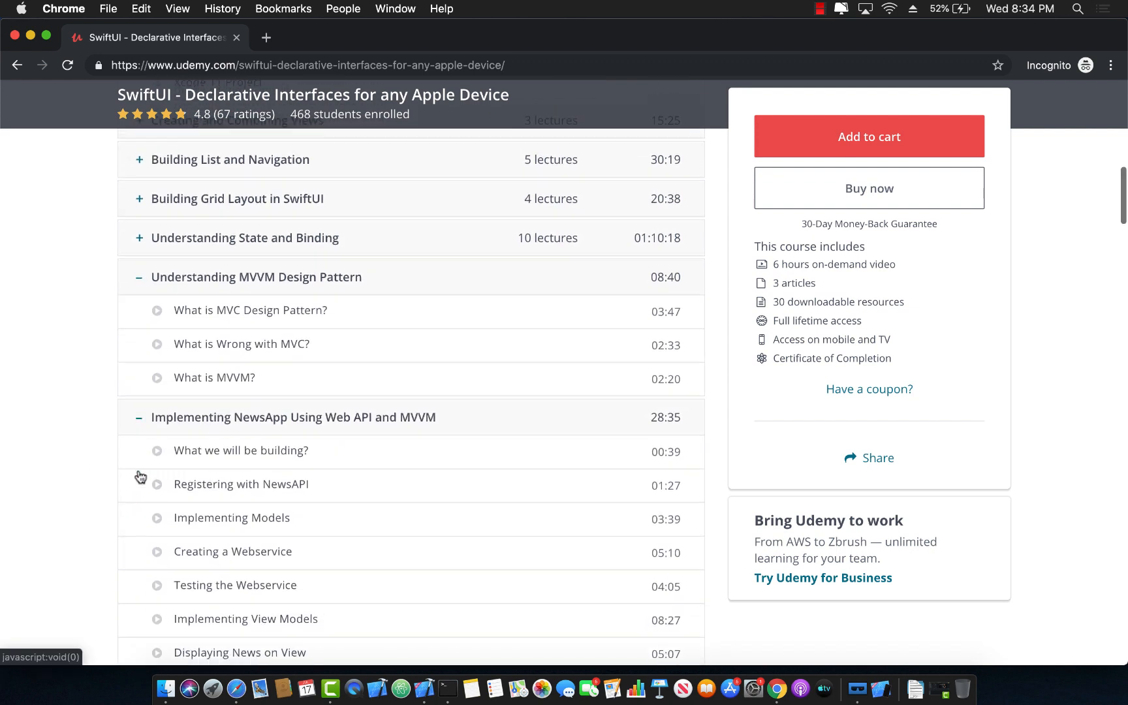
scroll(138, 476, "down", 4)
scroll(138, 477, "down", 2)
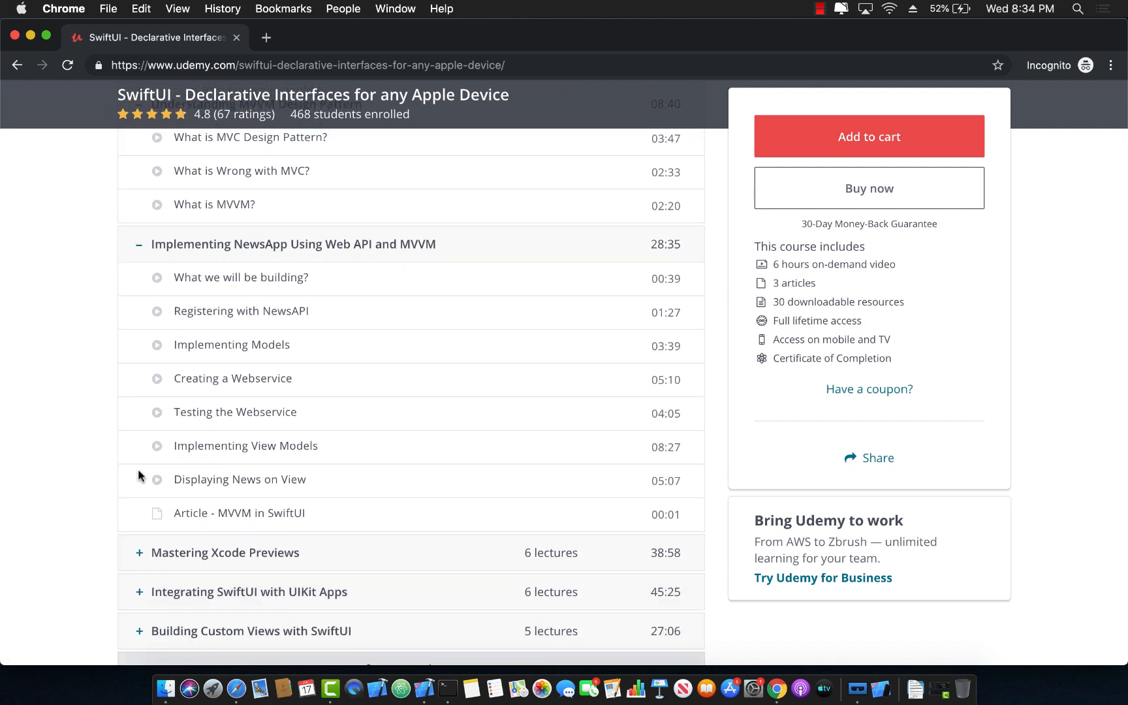
scroll(138, 477, "down", 3)
left_click(366, 570)
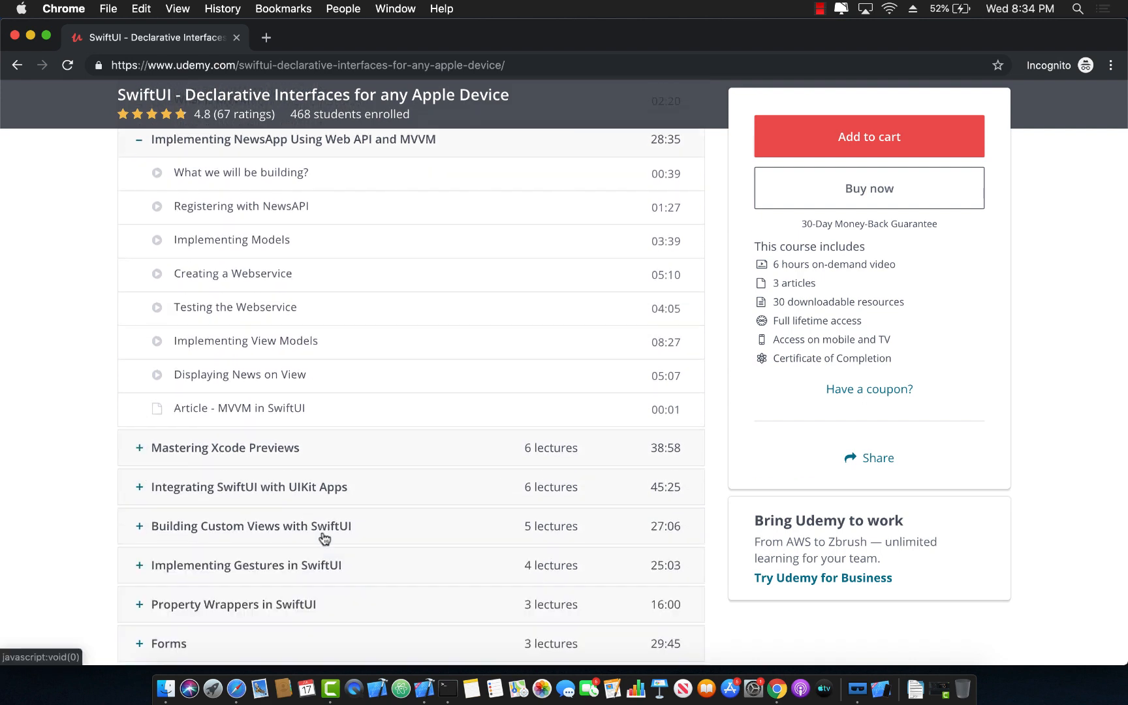
scroll(308, 507, "down", 3)
scroll(313, 505, "down", 3)
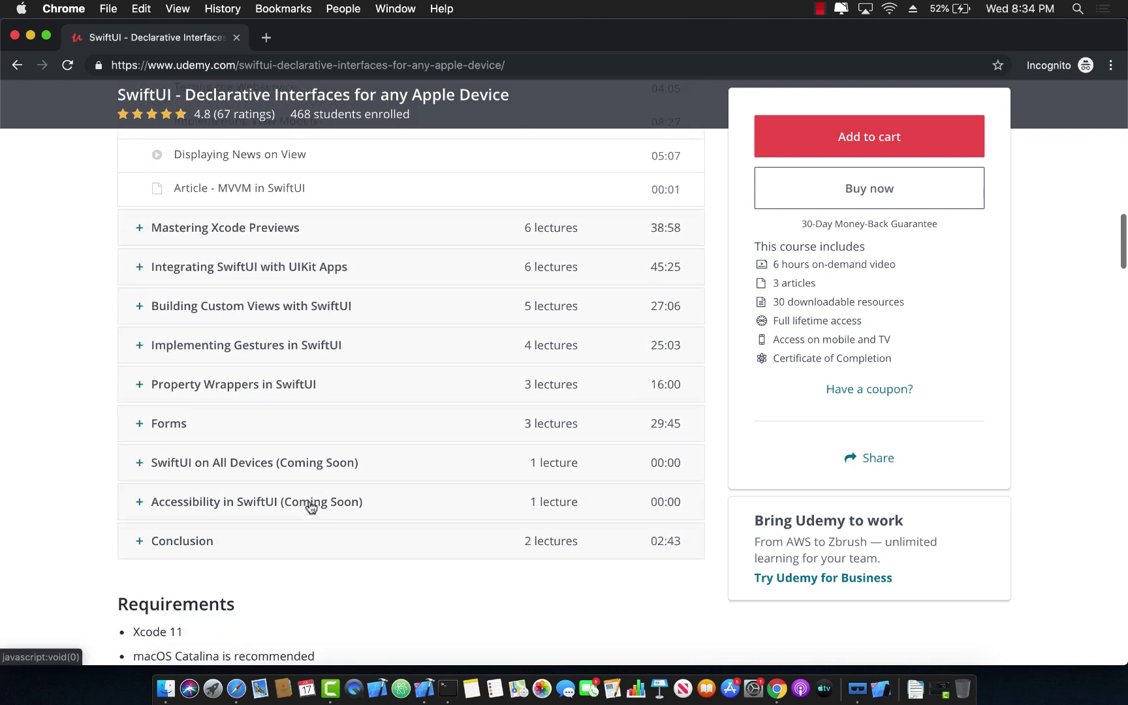
Expand Forms, Property Wrappers, Gestures, Custom Views, UIKit integration and Xcode Previews sections
left_click(141, 426)
left_click(143, 383)
left_click(140, 350)
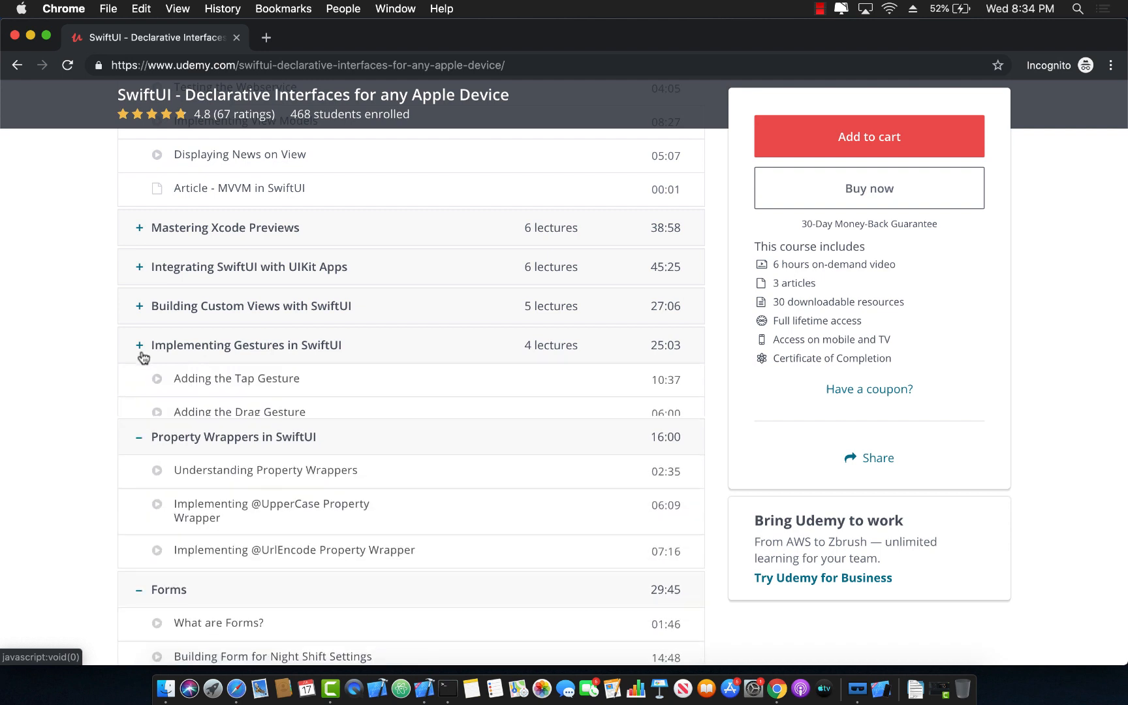
left_click(141, 309)
left_click(140, 269)
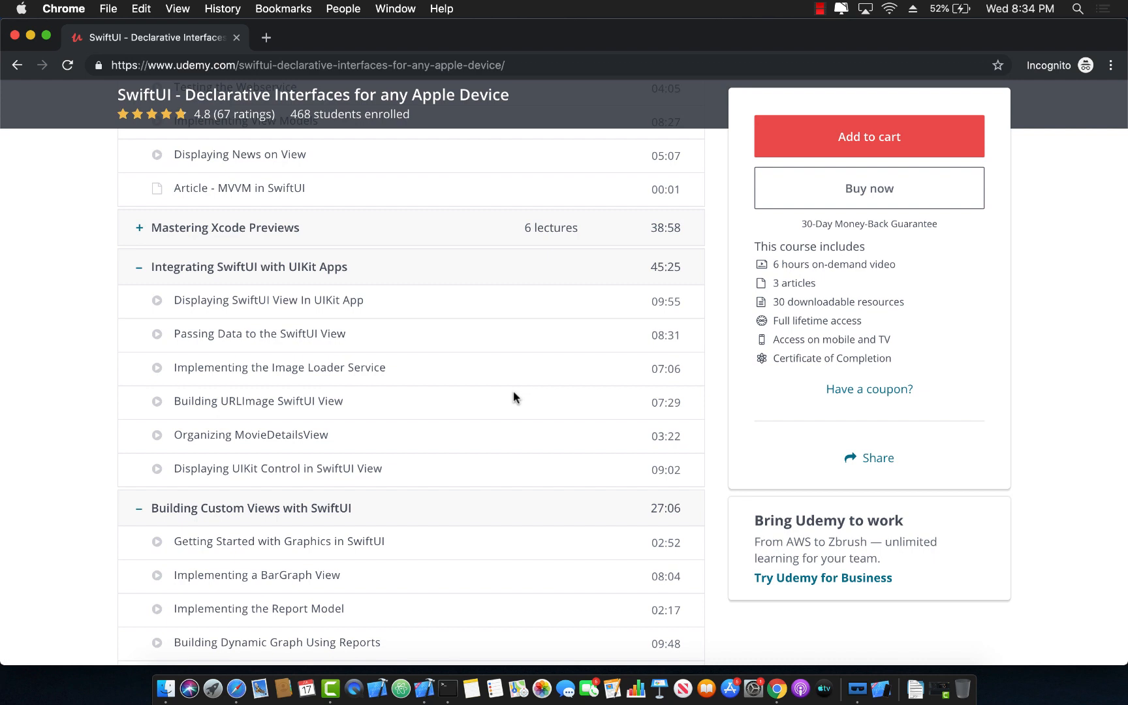
left_click(139, 228)
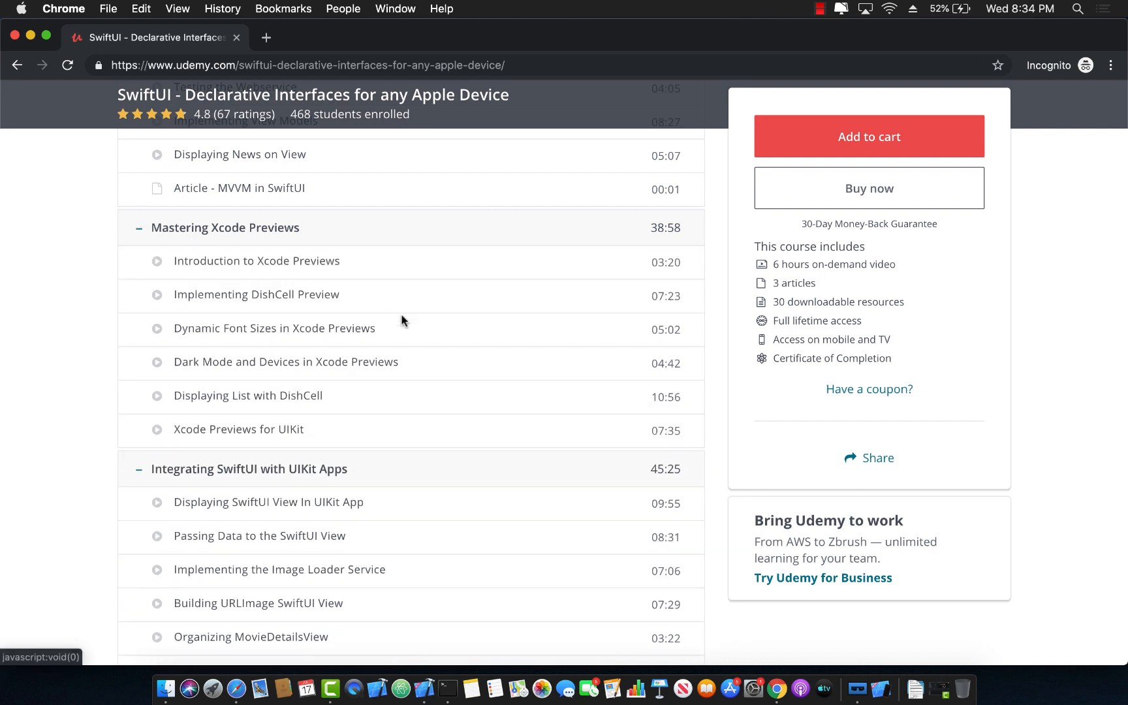
scroll(432, 330, "up", 2)
scroll(463, 338, "up", 5)
scroll(463, 339, "up", 1)
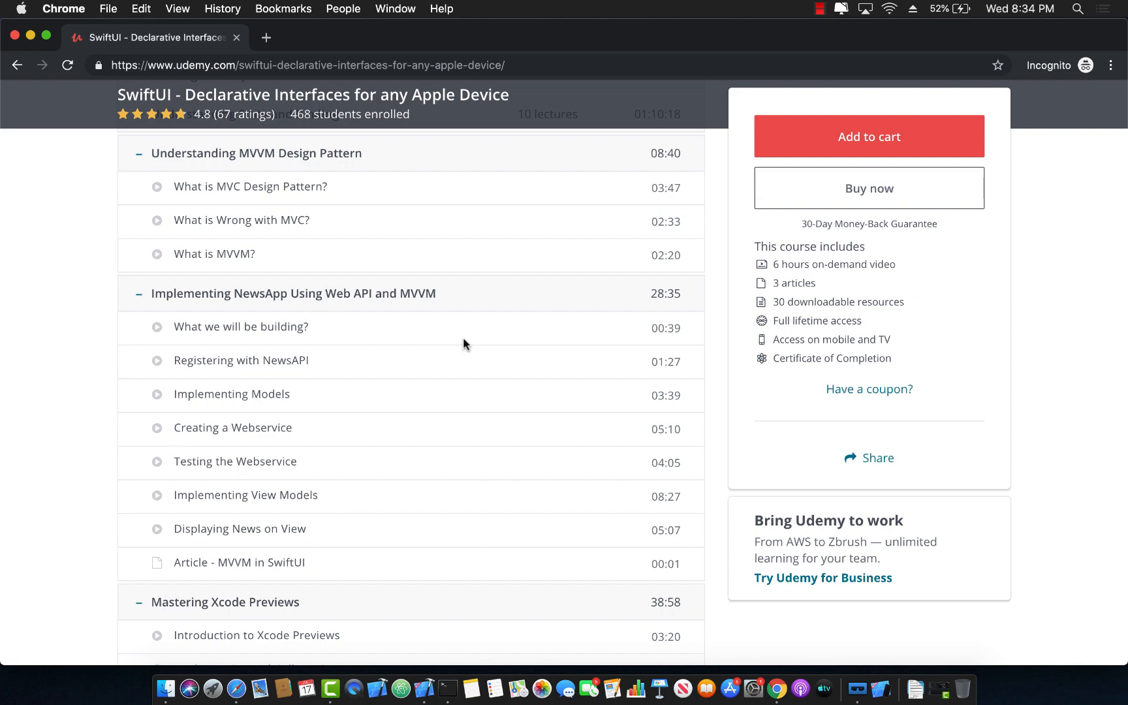
scroll(463, 337, "up", 5)
scroll(463, 337, "up", 3)
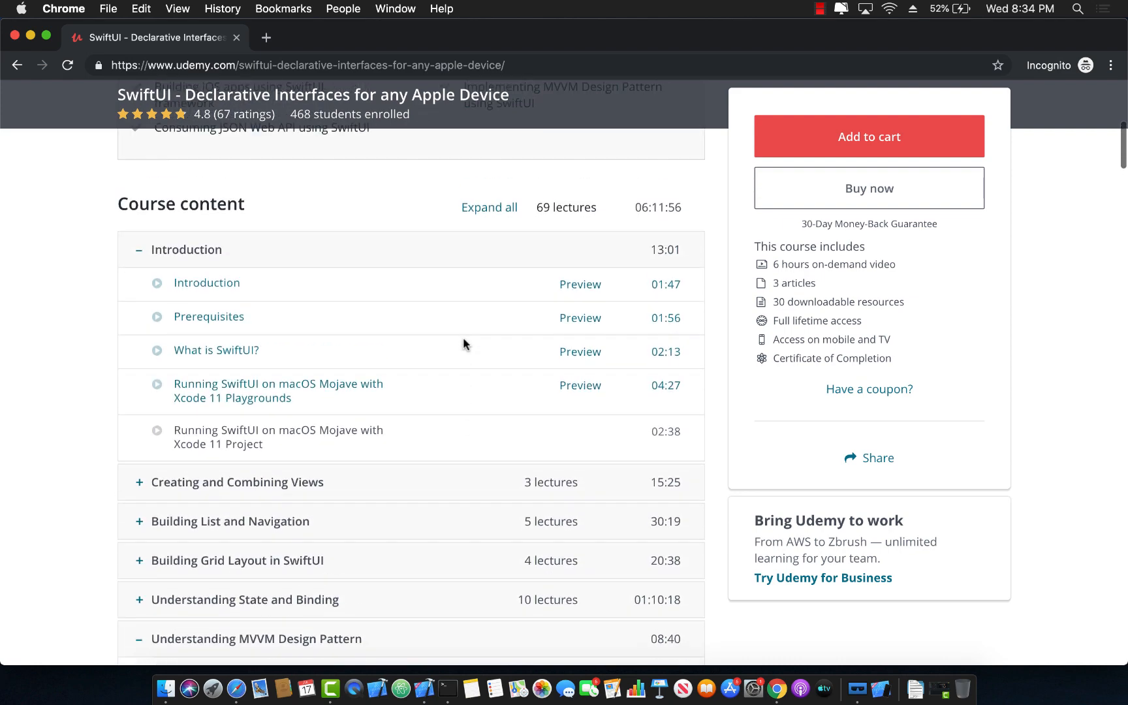
scroll(463, 337, "up", 7)
scroll(463, 336, "up", 2)
scroll(96, 529, "down", 1)
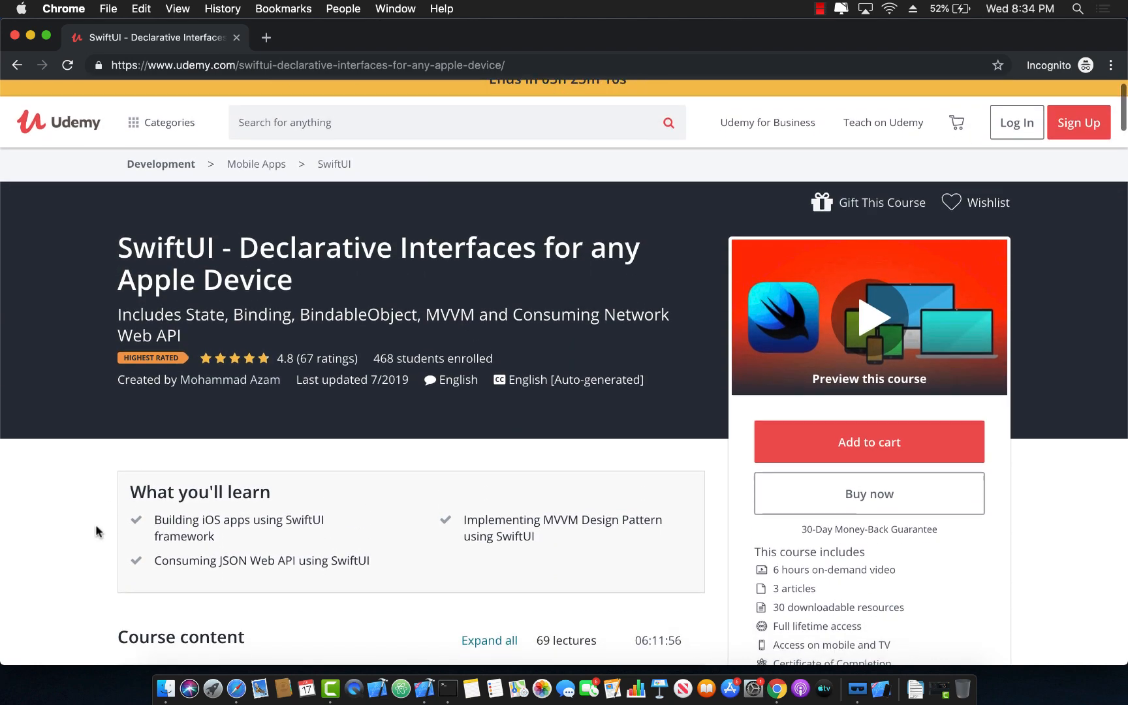